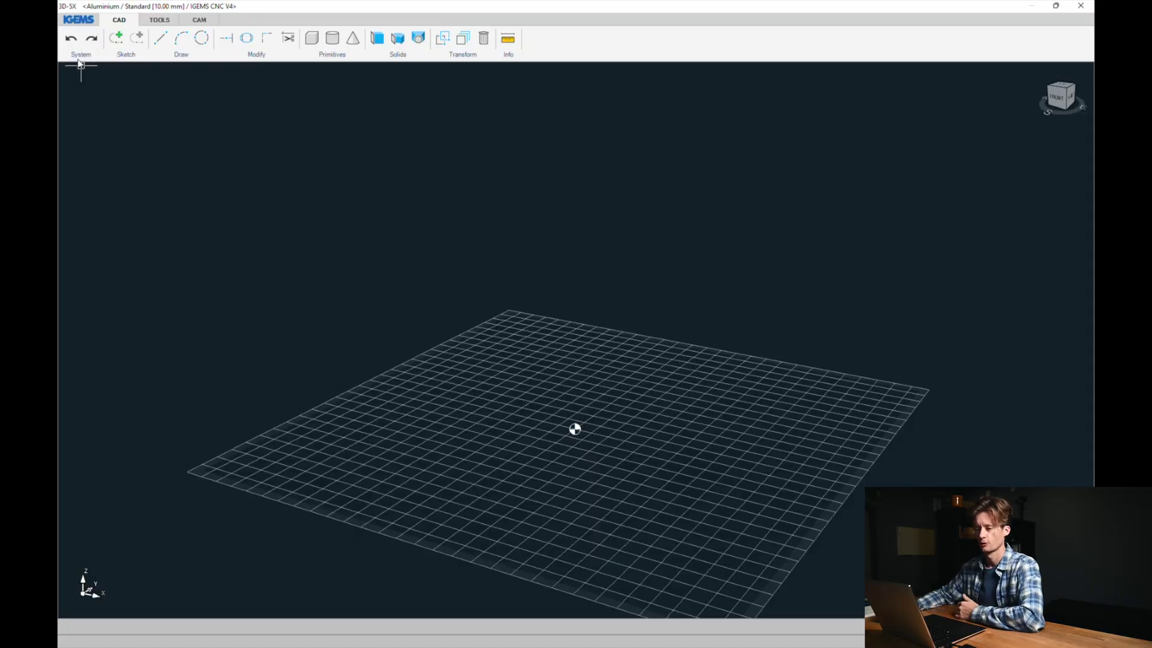
- Open the sample part "CAD - Draw" from the samples library
click(78, 19)
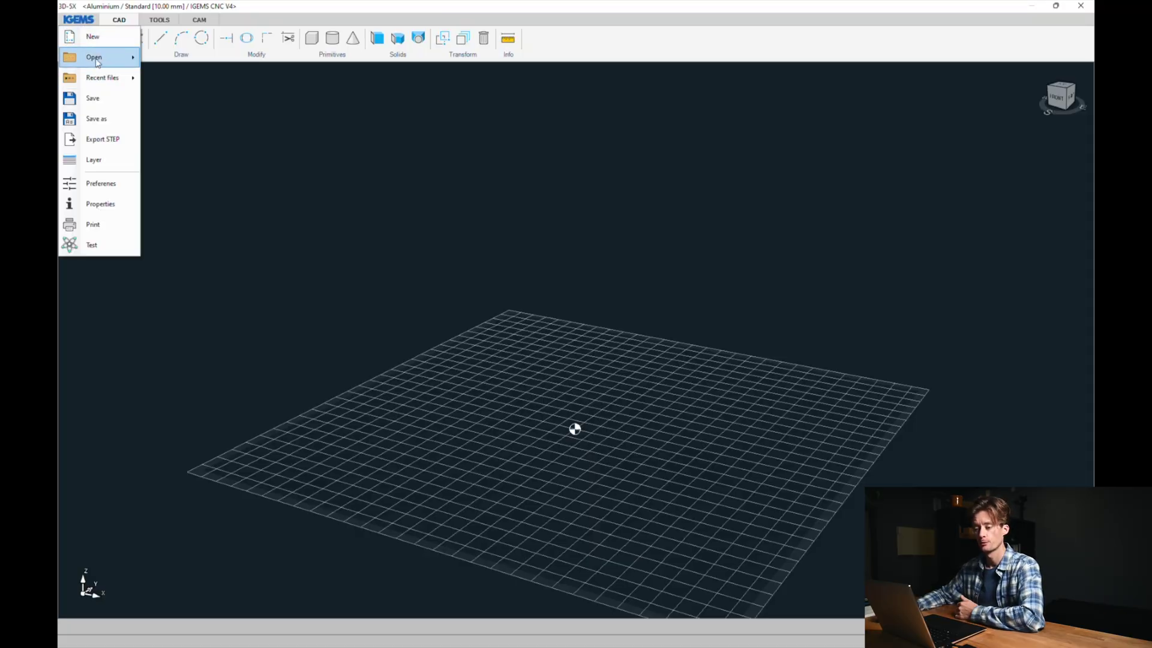
mouse_move(97, 59)
click(168, 78)
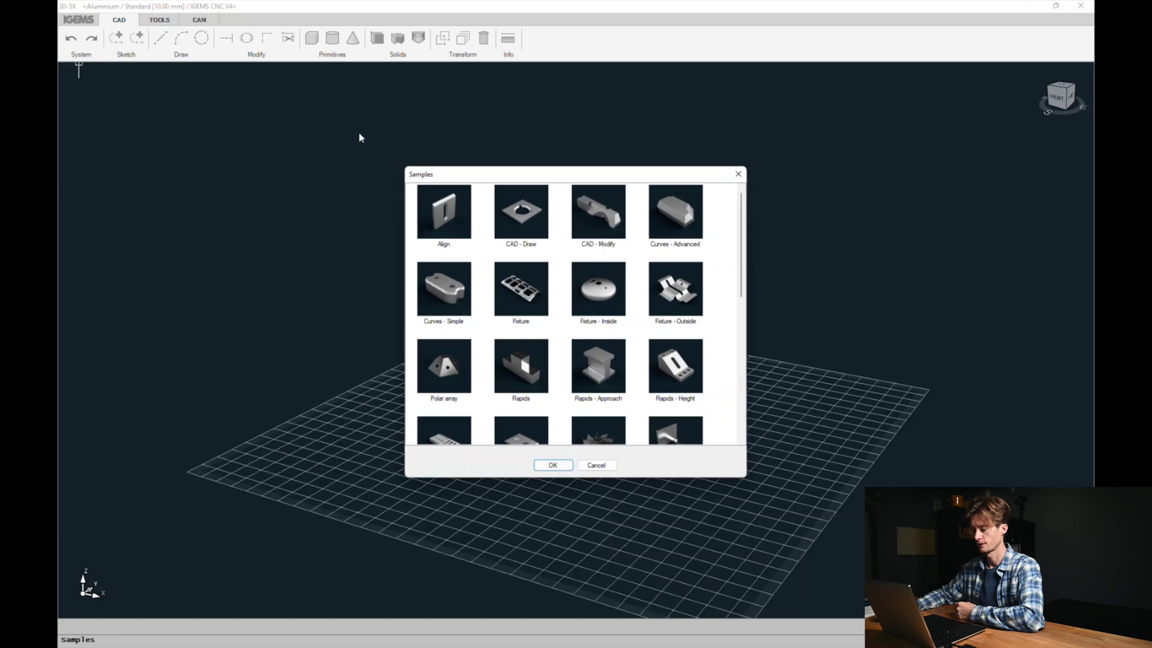
double_click(521, 211)
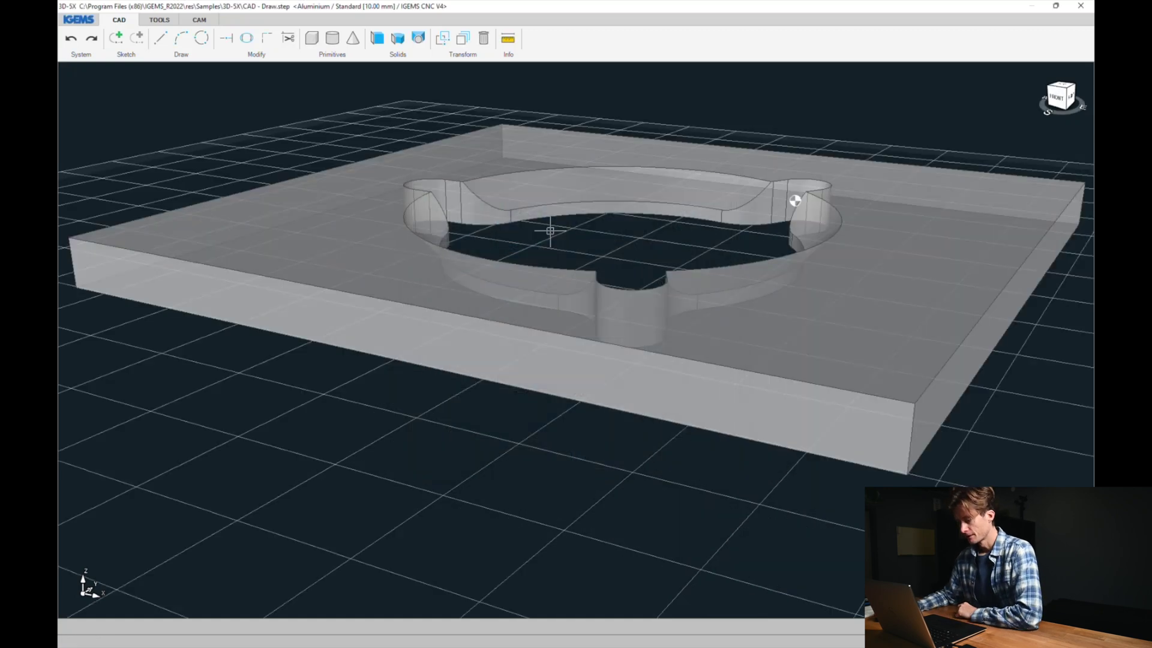
- Examine the plate's central opening, its bevelled surfaces and the three rounded notches from several angles
mouse_move(798, 201)
middle_down()
mouse_move(424, 318)
mouse_move(376, 321)
mouse_move(406, 283)
mouse_move(442, 276)
mouse_move(450, 304)
mouse_move(450, 276)
middle_up()
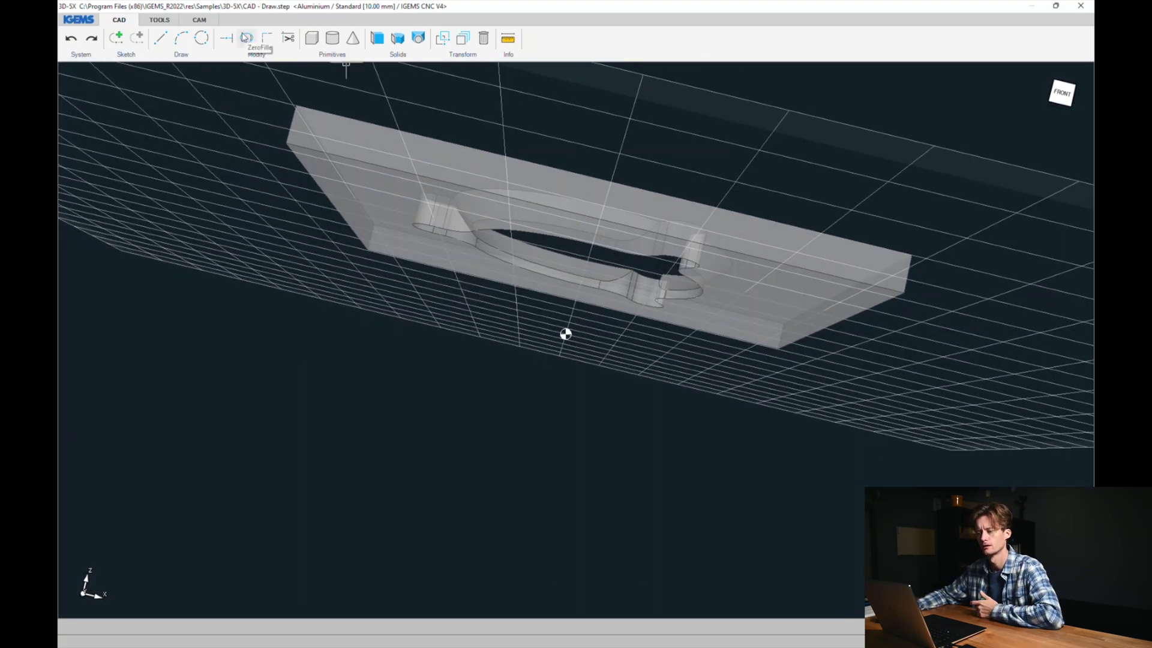
click(203, 21)
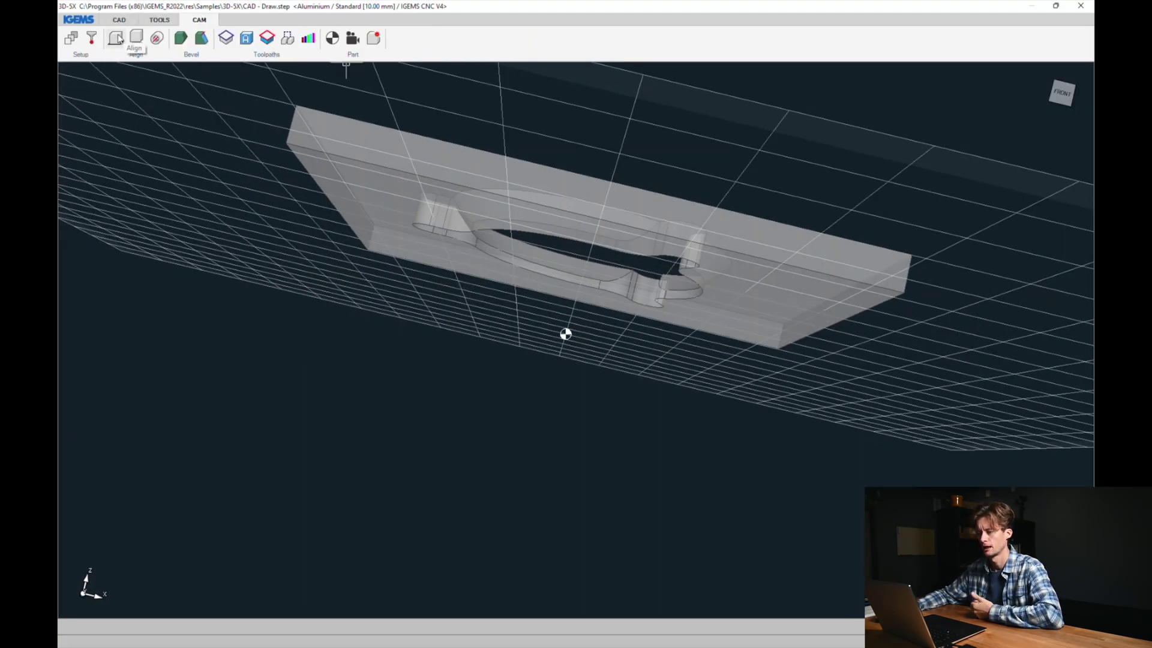
click(116, 38)
key(Escape)
middle_drag(565, 329, 840, 351)
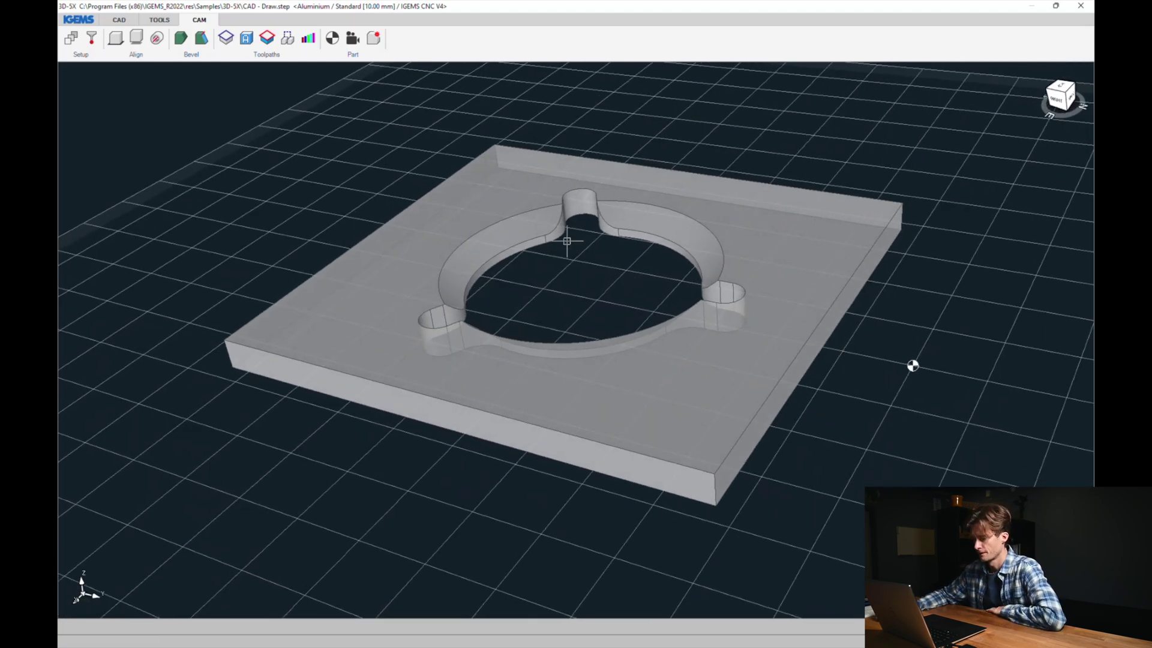
scroll(521, 252, up, 2)
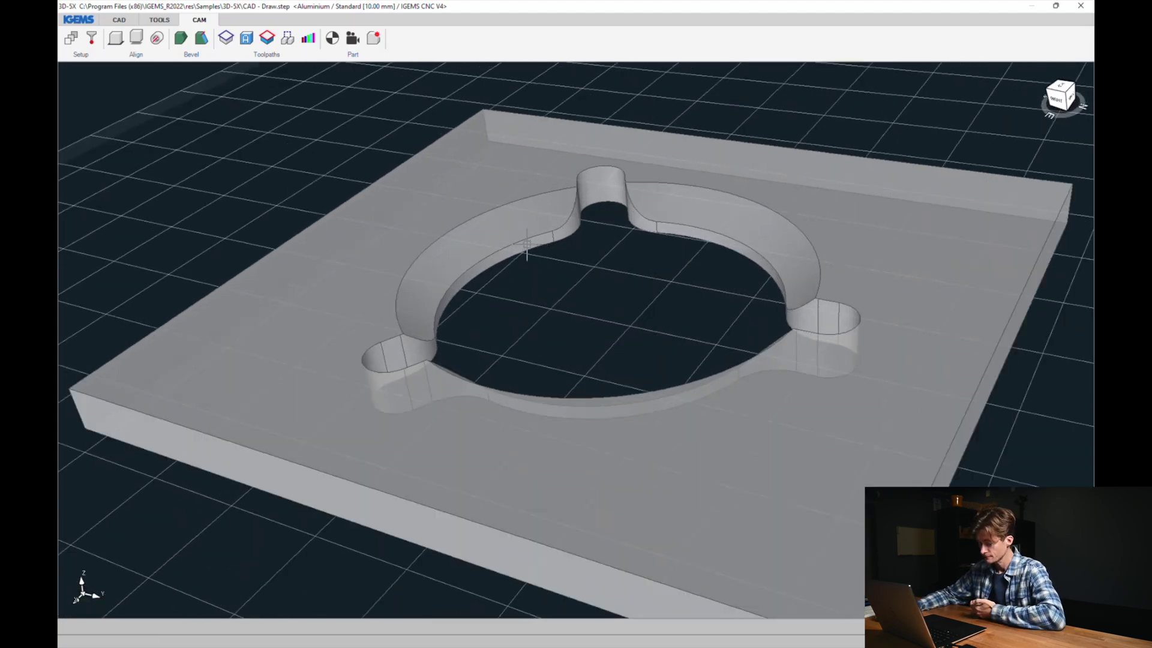
middle_drag(486, 294, 834, 333)
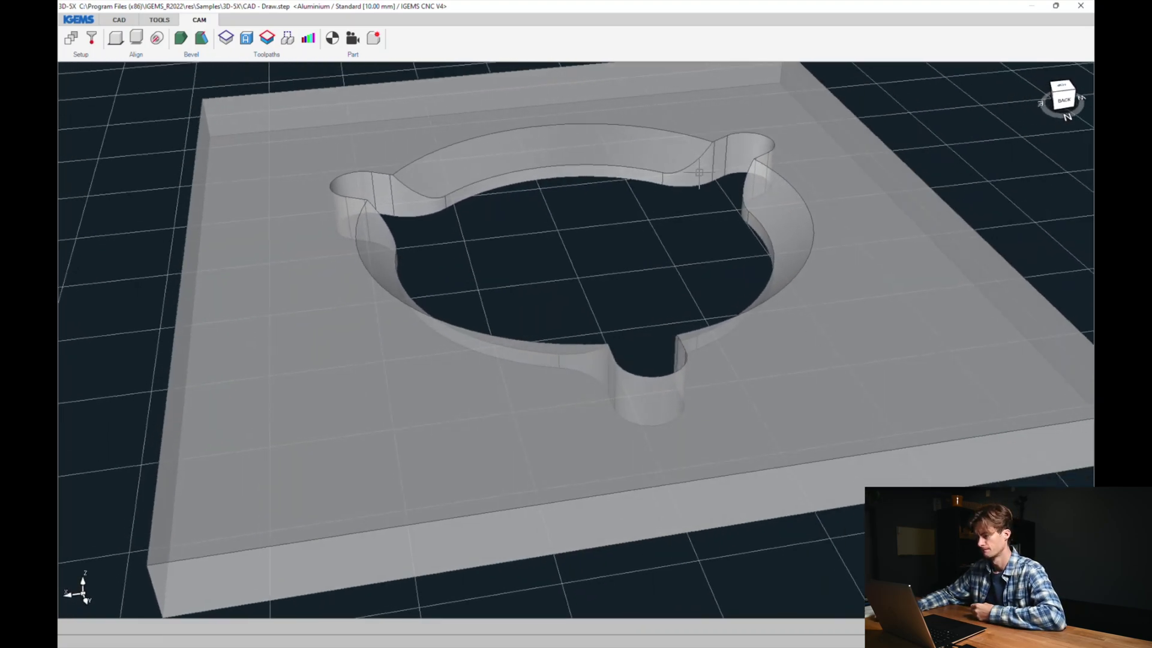
scroll(716, 128, up, 3)
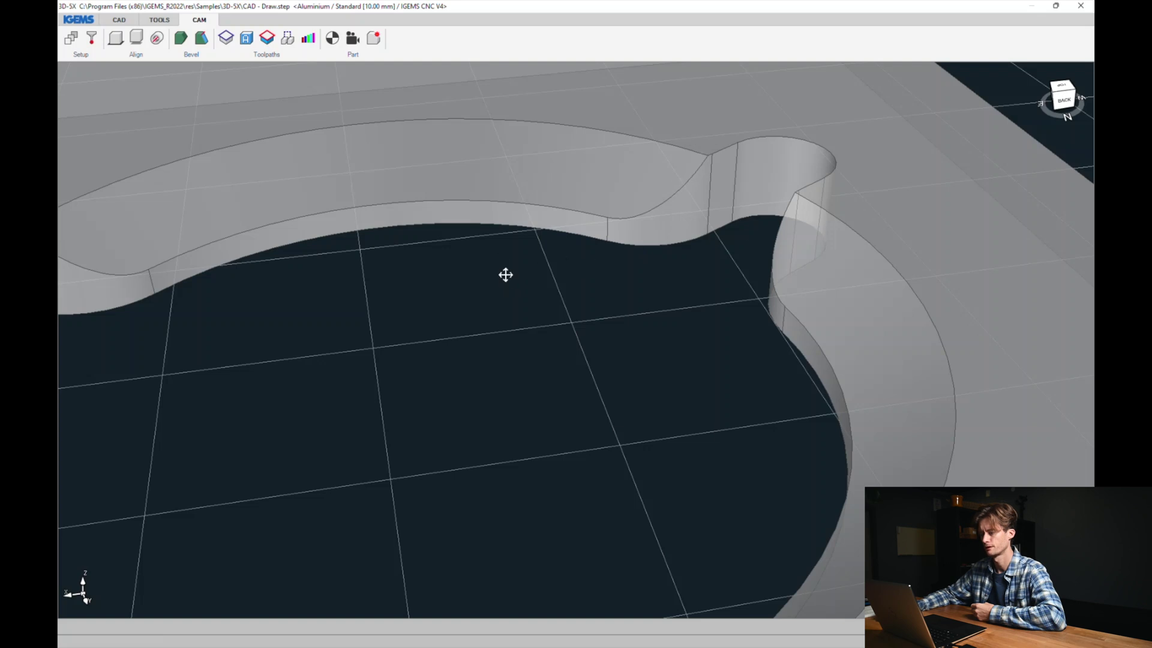
middle_drag(502, 270, 570, 324)
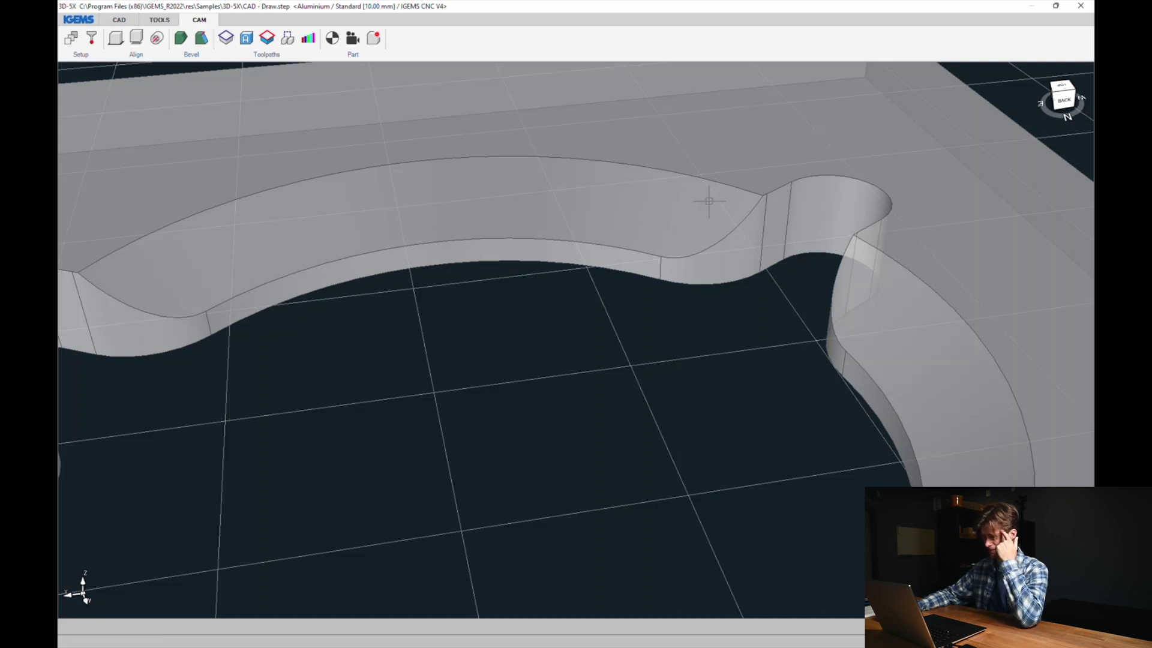
scroll(717, 209, down, 3)
middle_drag(604, 359, 568, 390)
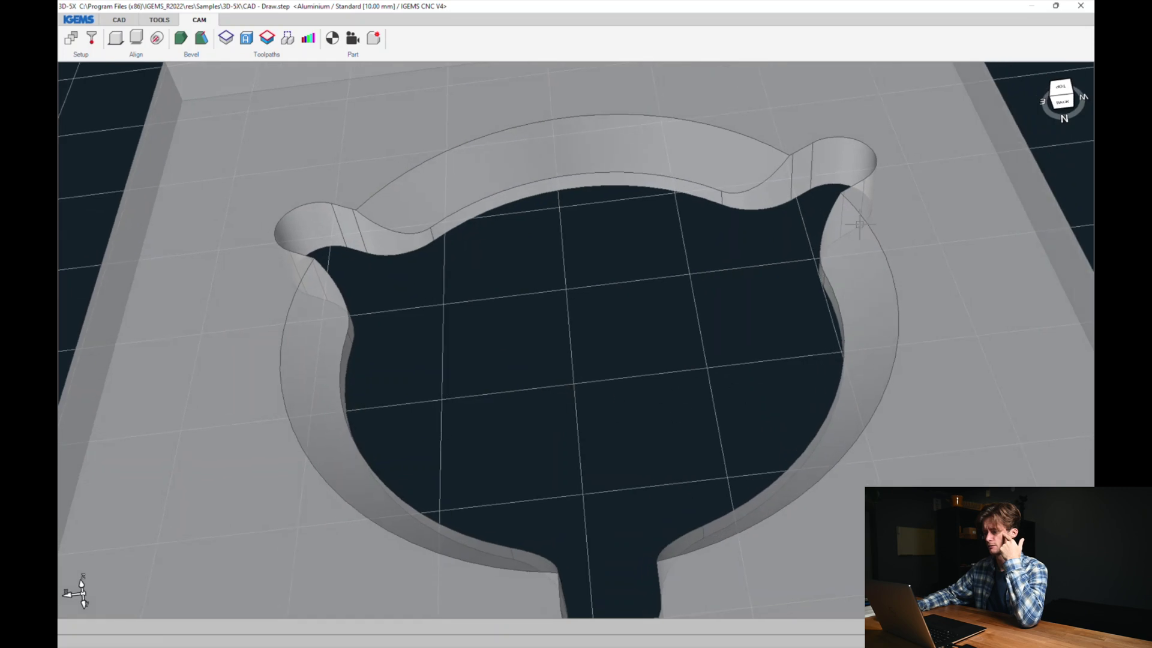
- Draw a three-point circle along the upper edge of the opening's bevel, snapping each point to the nearest position on the edge
click(120, 20)
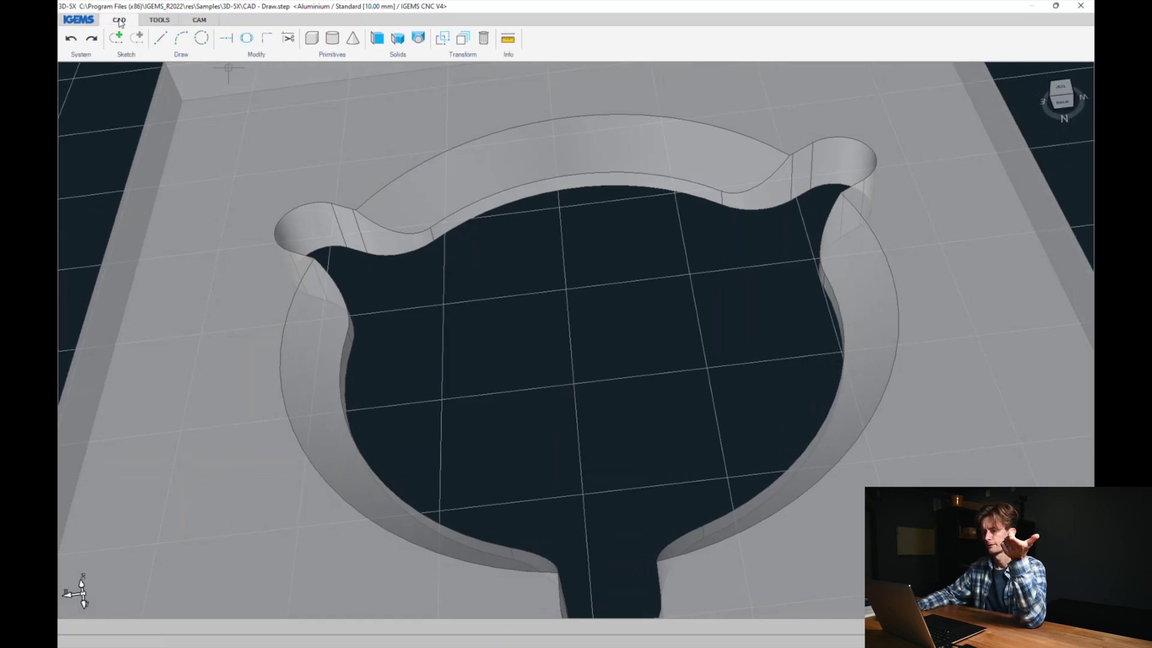
click(200, 40)
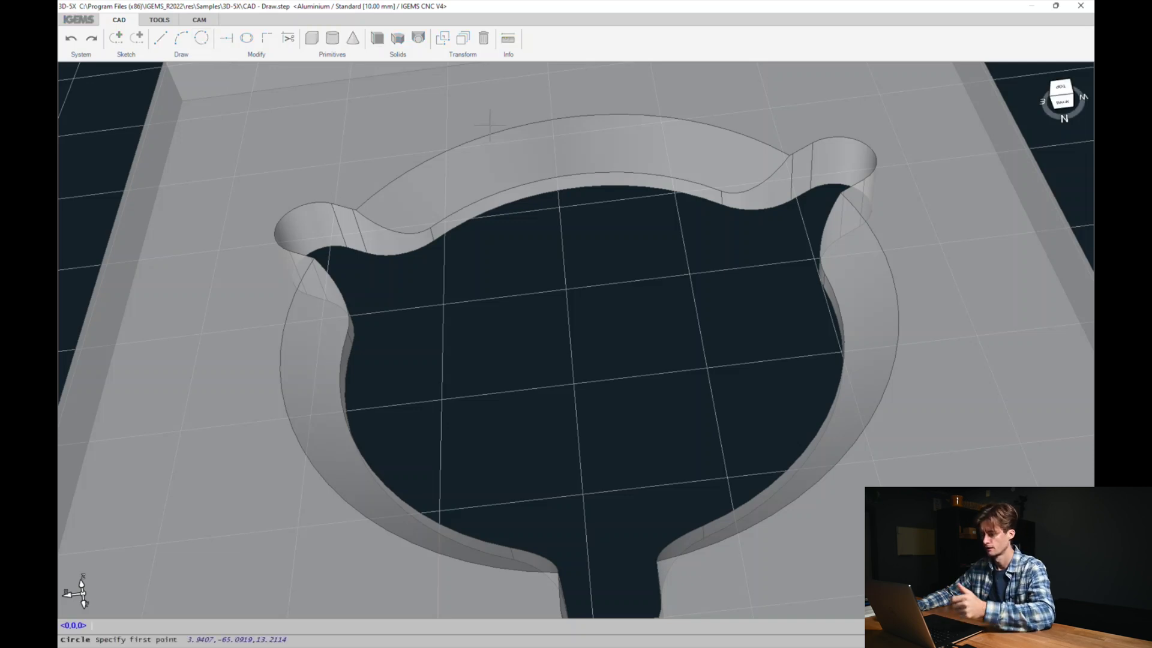
right_click(560, 271)
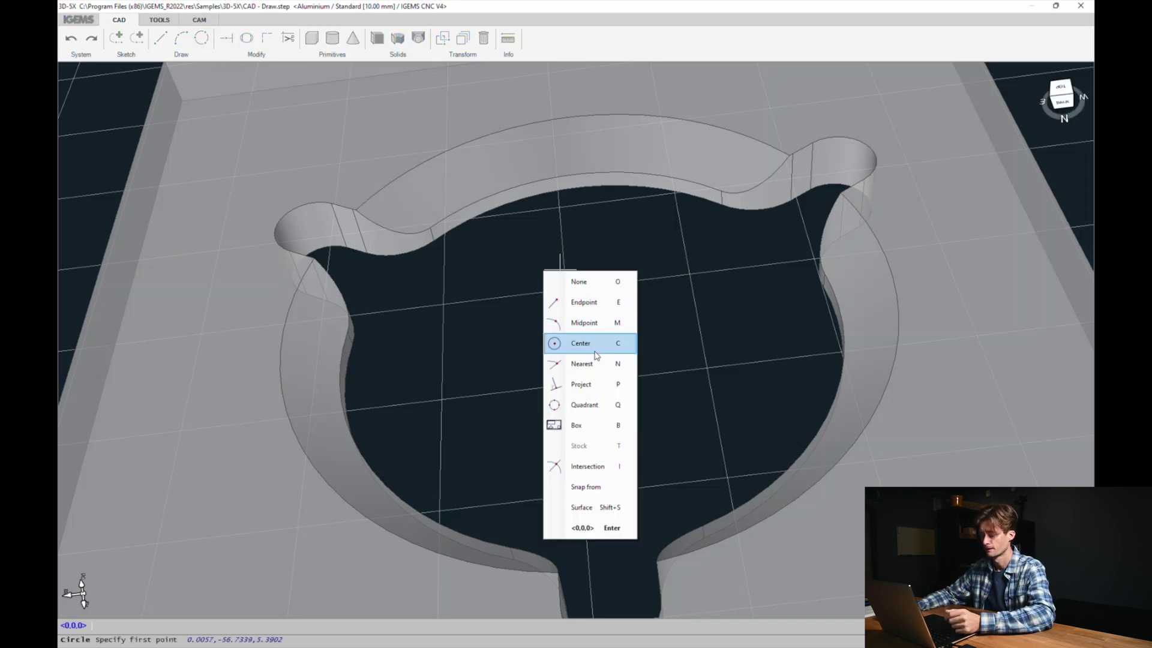
click(599, 365)
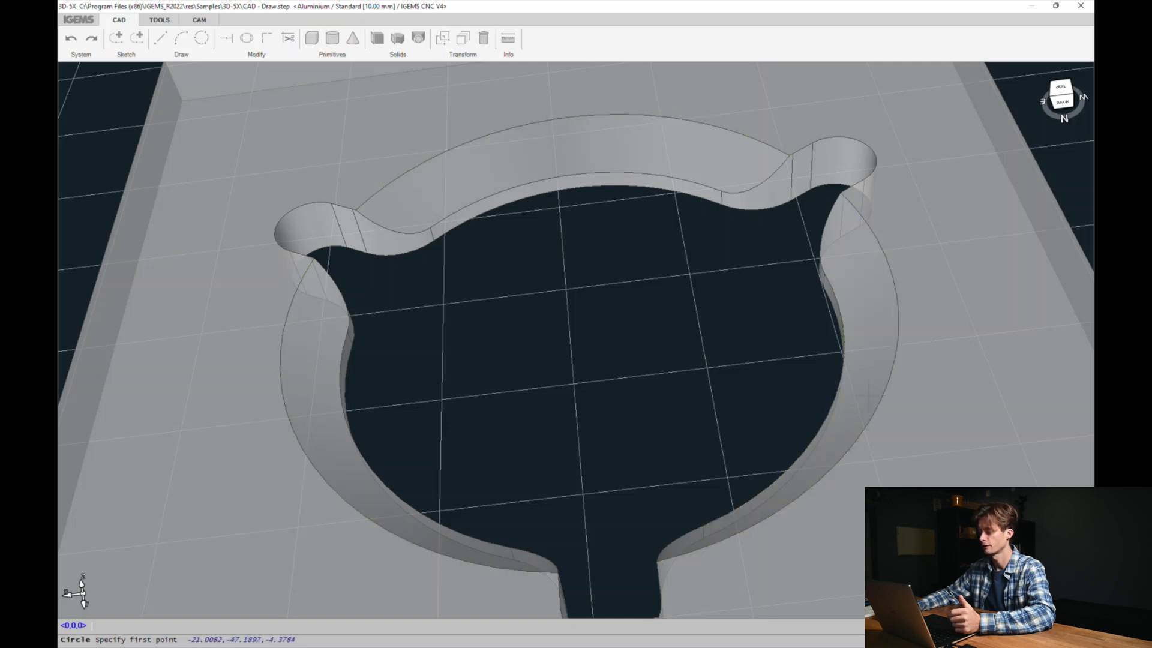
click(644, 116)
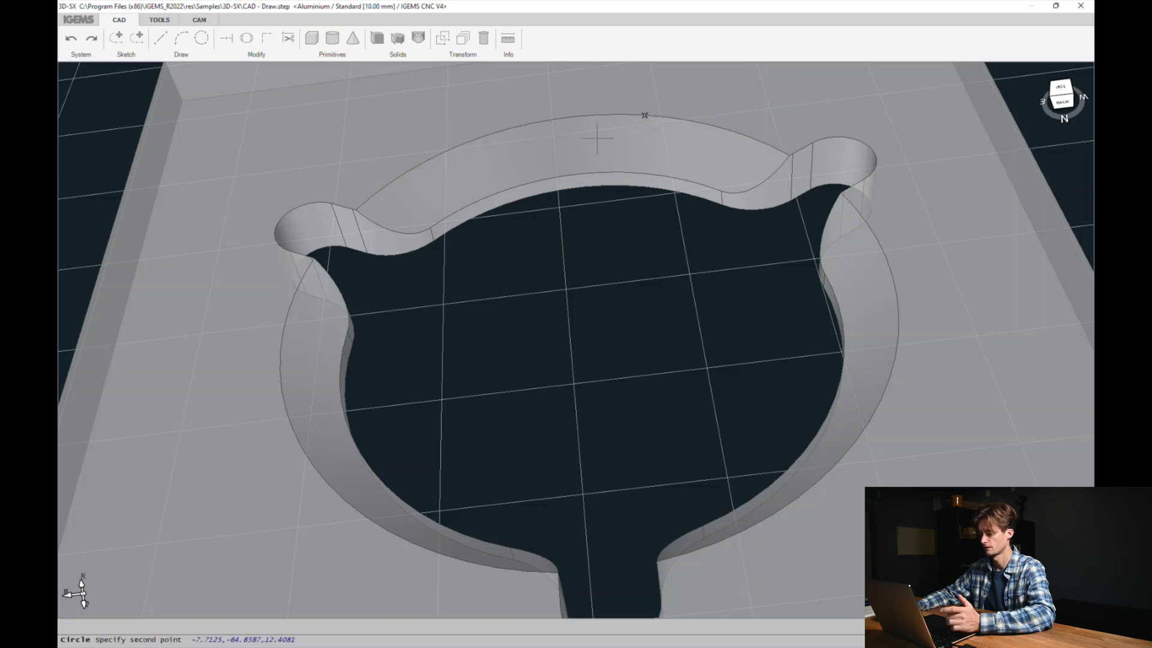
click(280, 365)
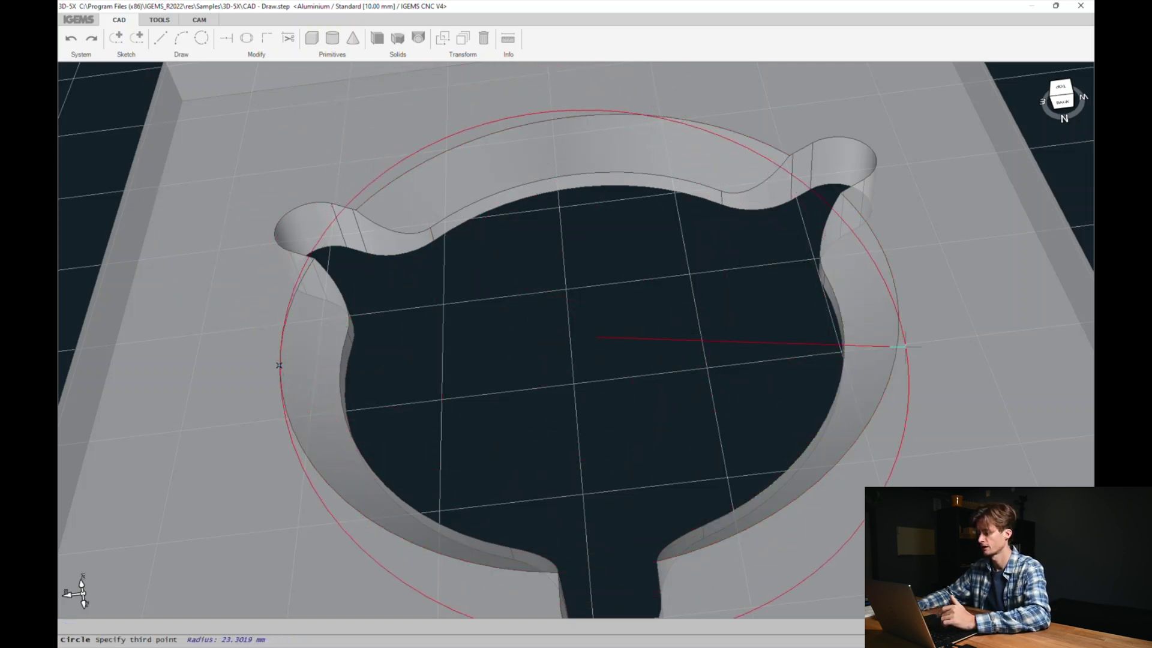
click(898, 346)
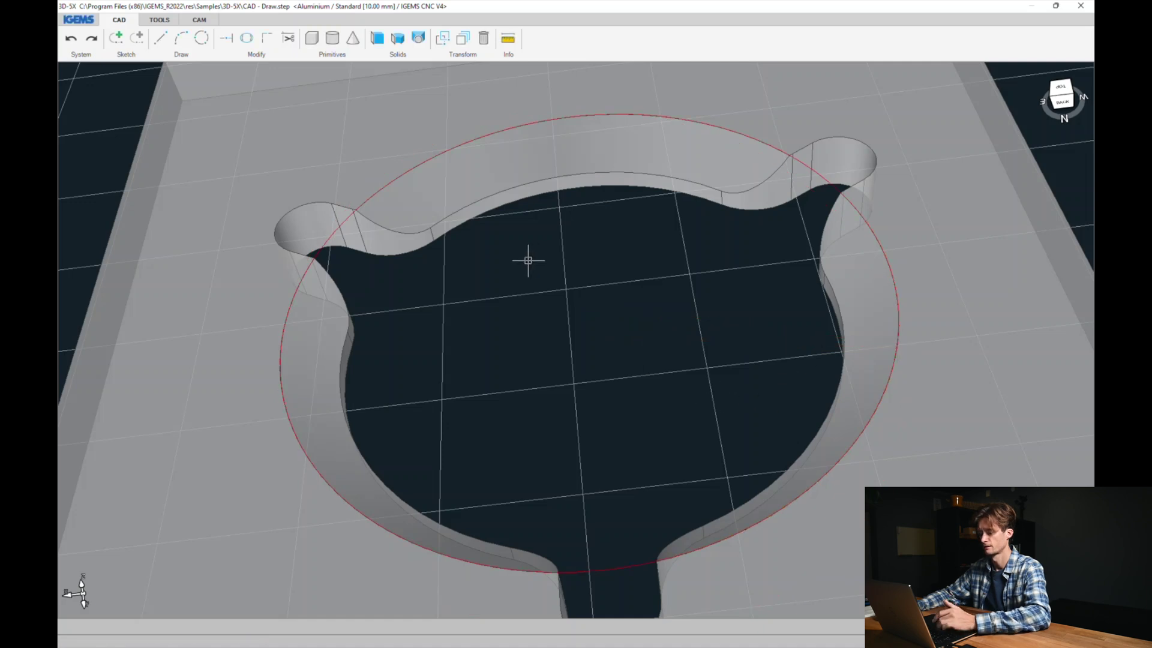
- Draw a second three-point circle along the lower edge of the opening's bevelled surfaces
key(Return)
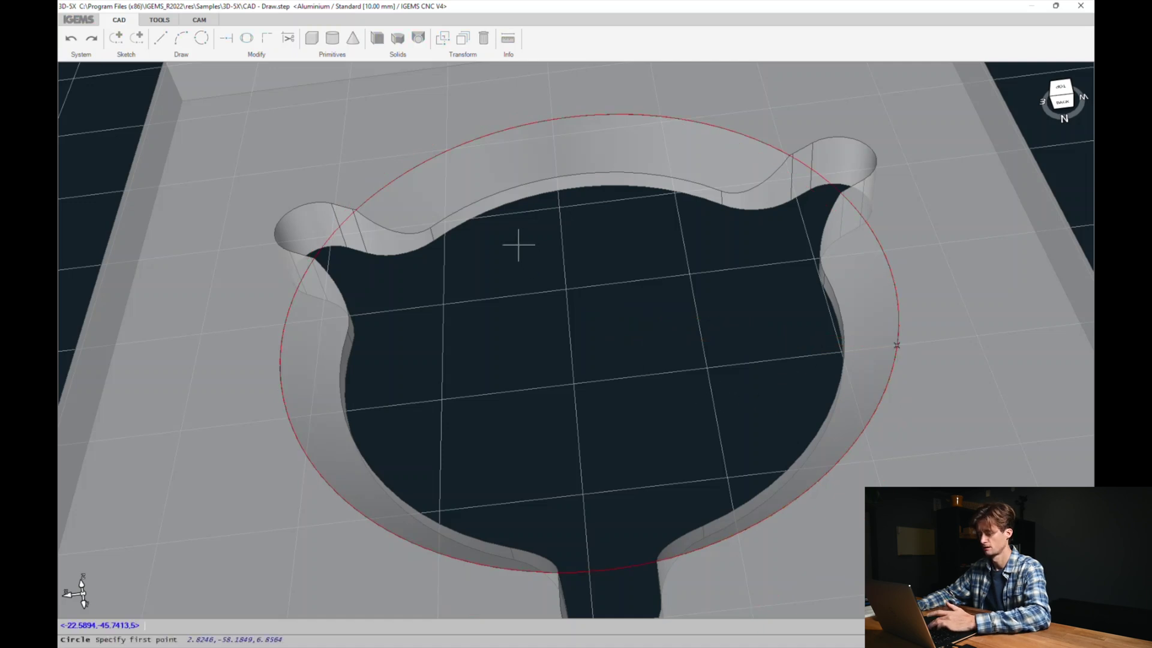
click(523, 184)
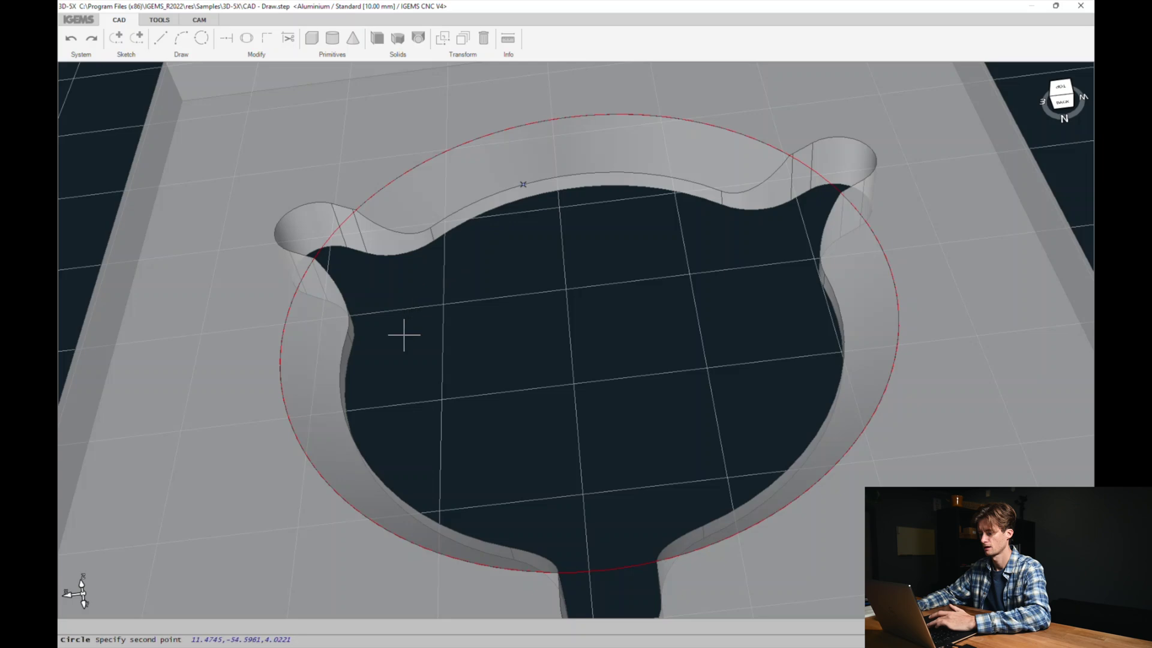
click(340, 362)
click(834, 289)
- Create closed cutting curves from the two drawn circles by picking them as edges
scroll(521, 319, down, 5)
middle_drag(537, 376, 574, 306)
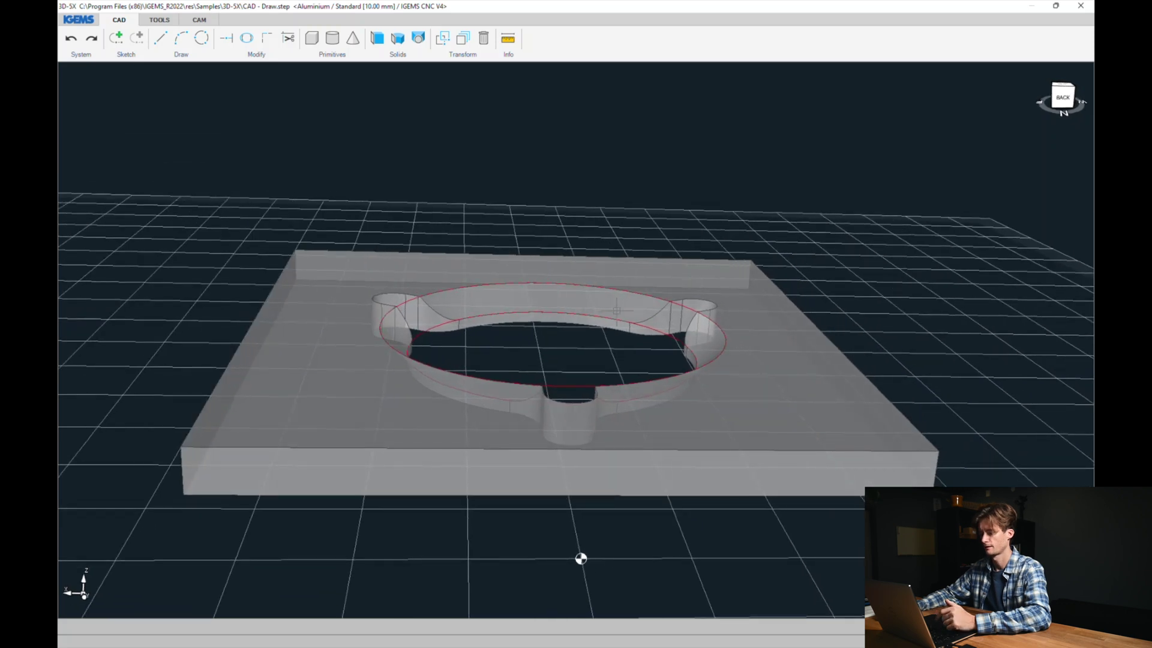
click(202, 20)
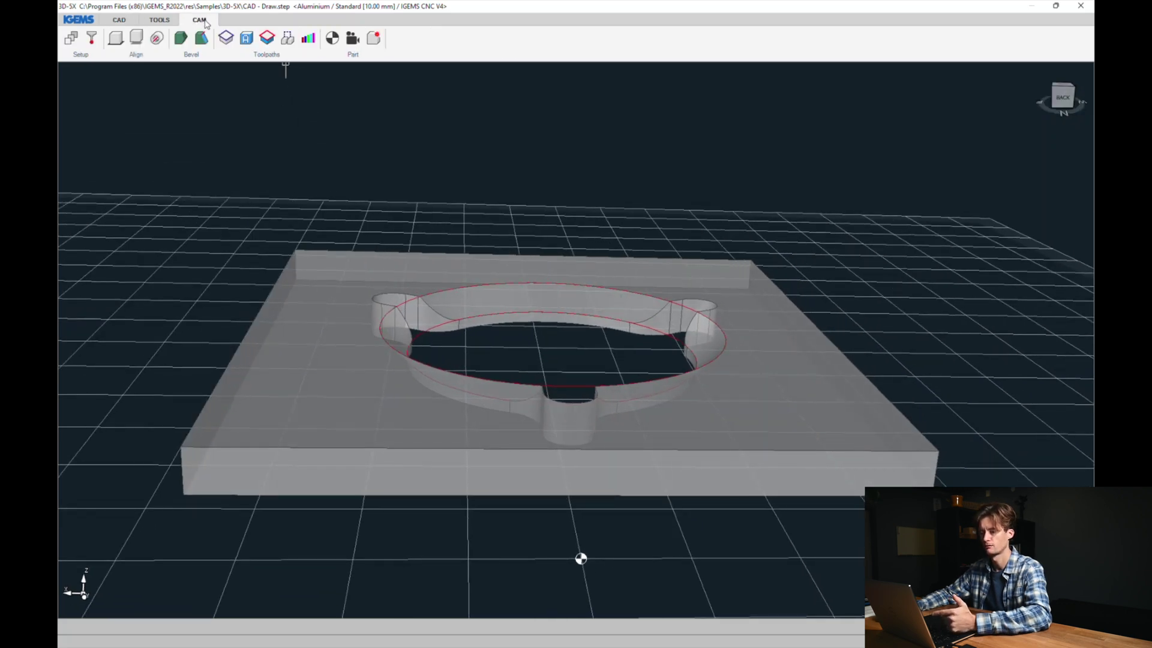
click(227, 40)
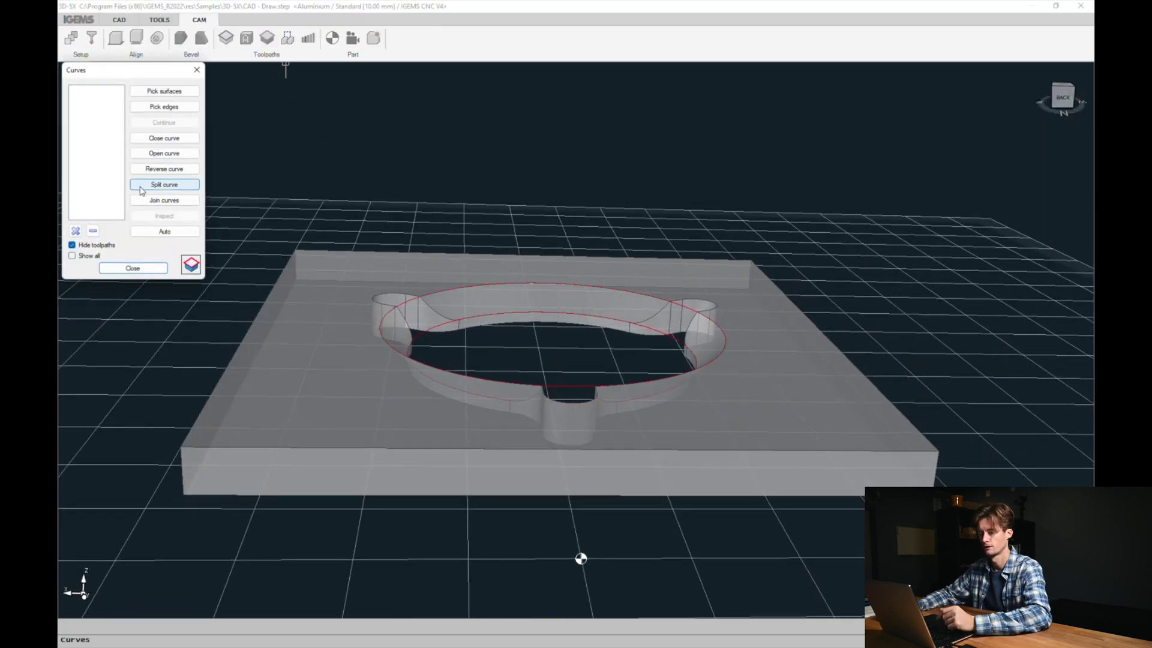
click(164, 106)
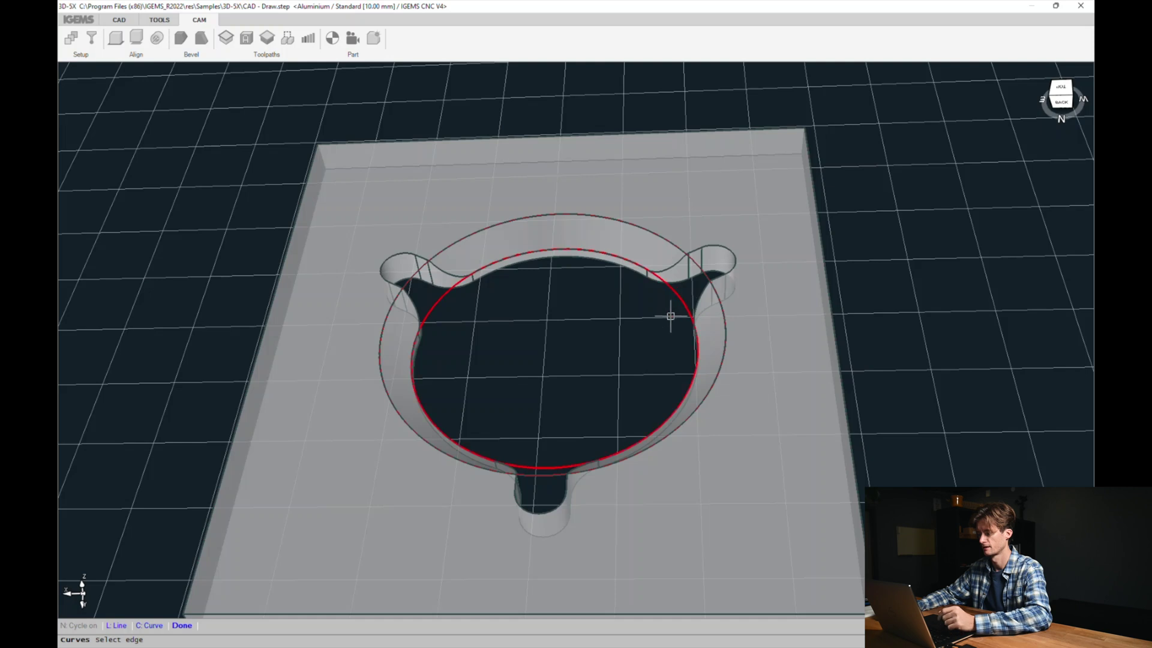
scroll(695, 282, up, 3)
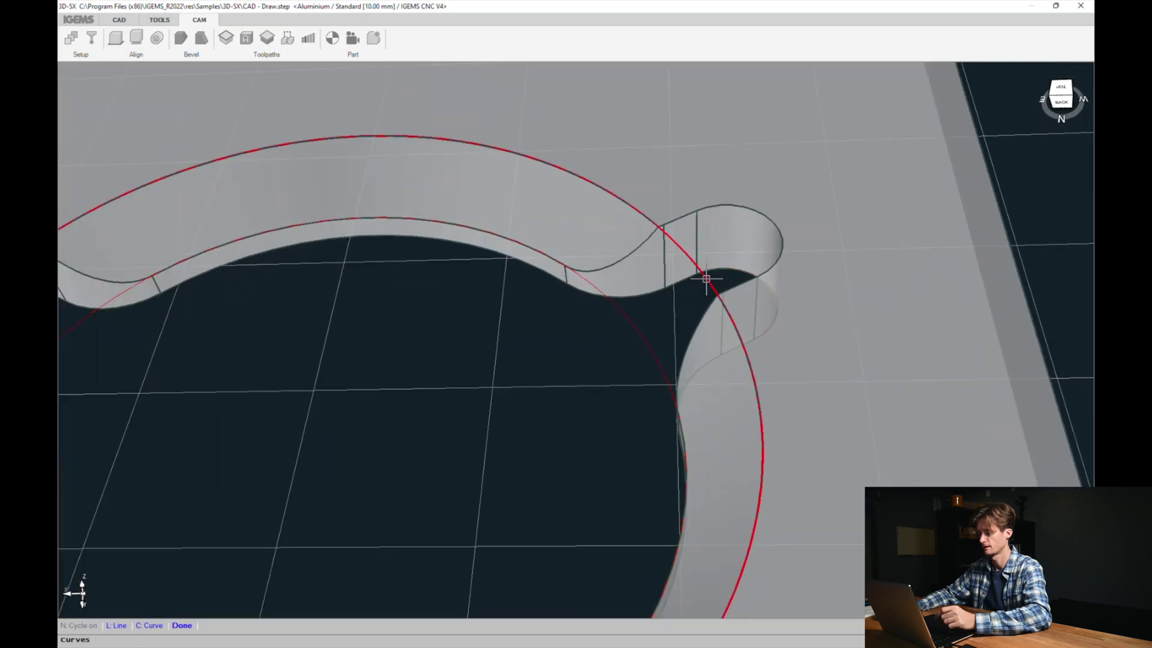
click(674, 298)
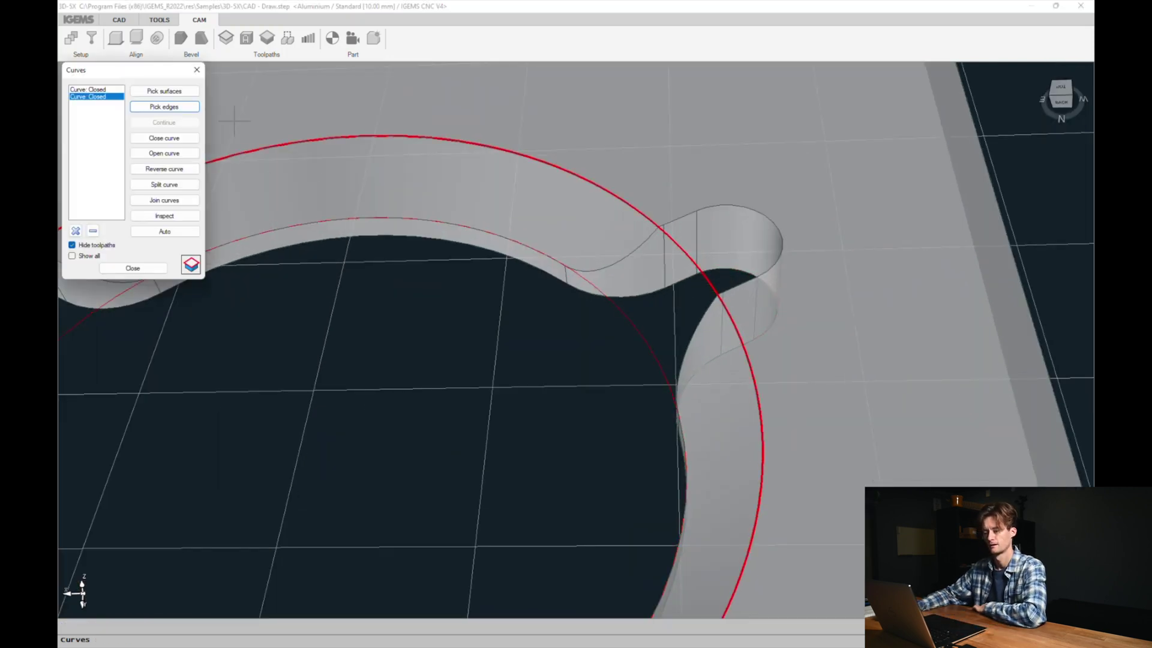
- Add closed cutting curves from the boundaries of the plate's bottom surface
click(164, 90)
scroll(360, 270, down, 4)
middle_drag(420, 251, 510, 234)
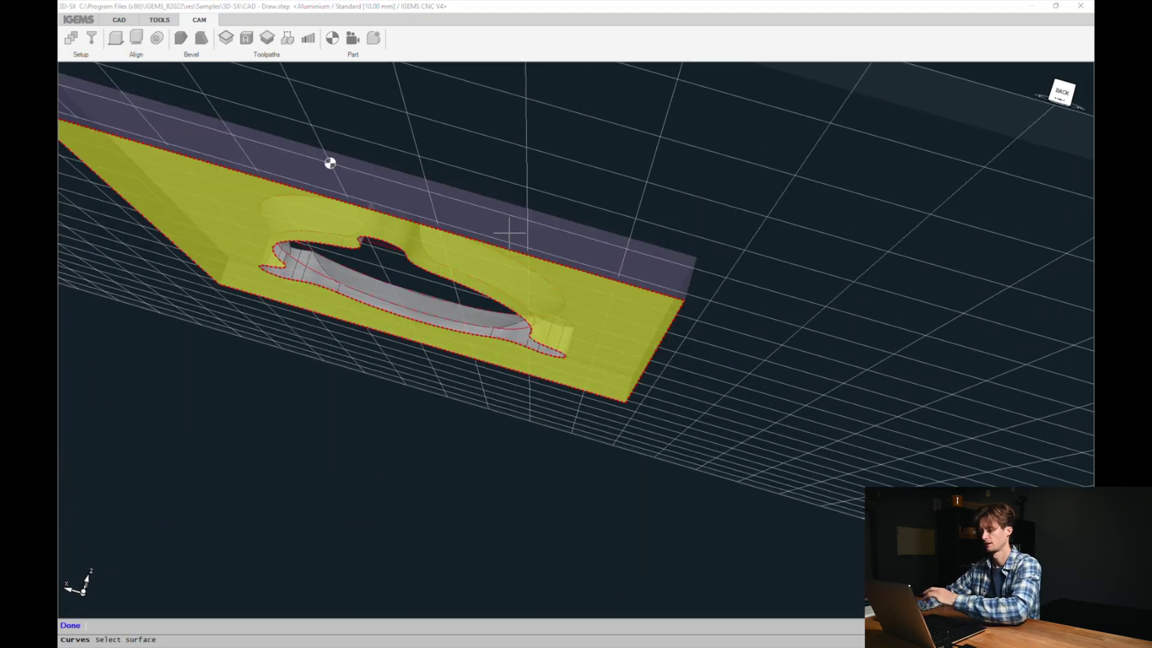
click(509, 233)
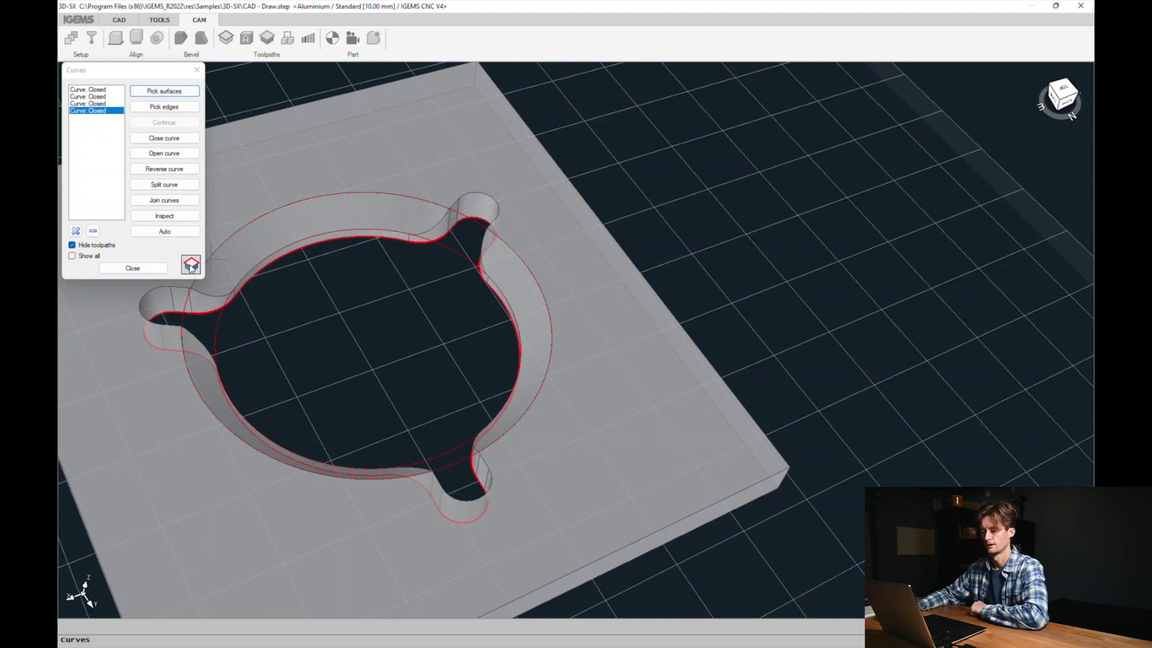
- Start a new toolpath using the larger circle as its closed upper curve, starting inside the notch and running clockwise
click(191, 264)
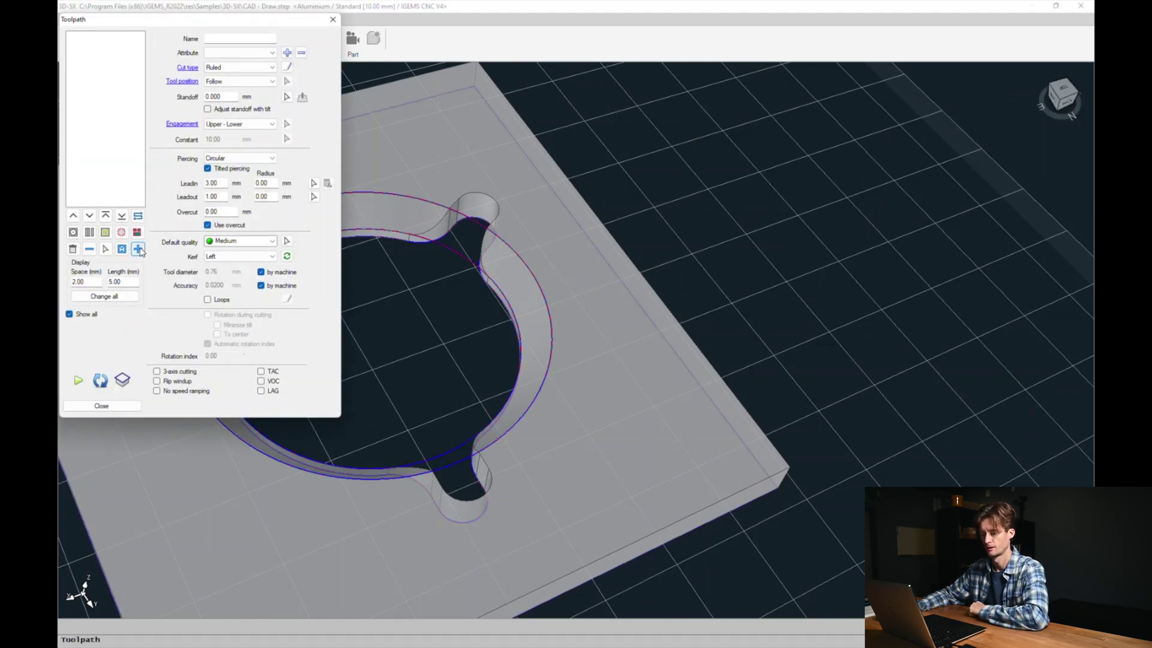
click(139, 249)
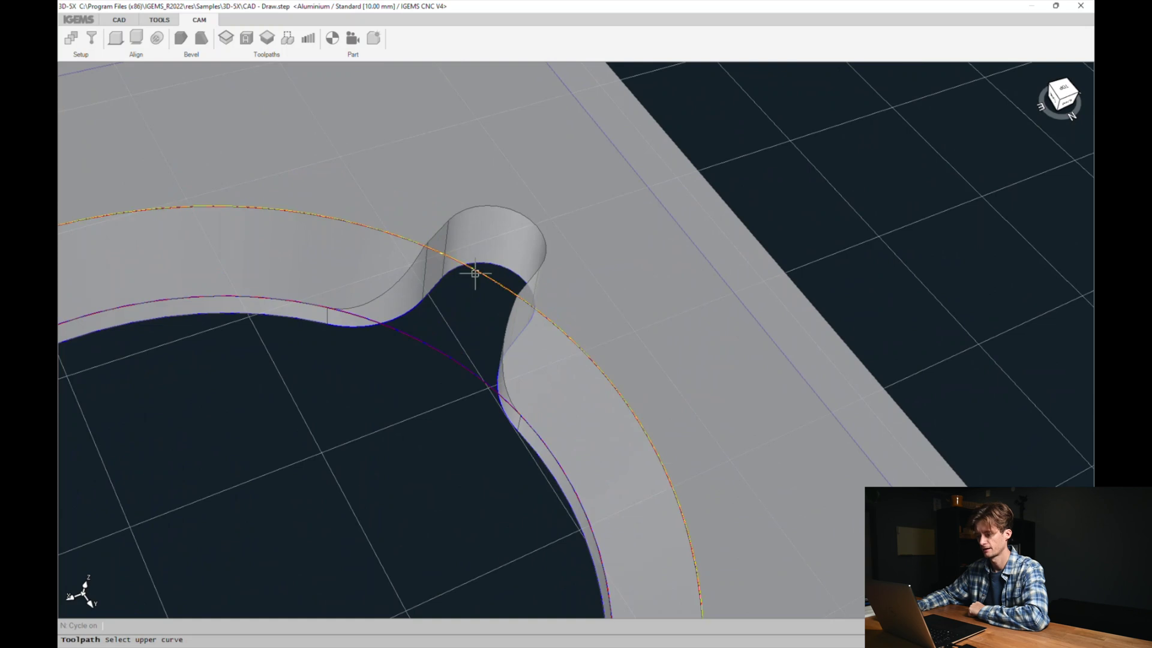
click(475, 271)
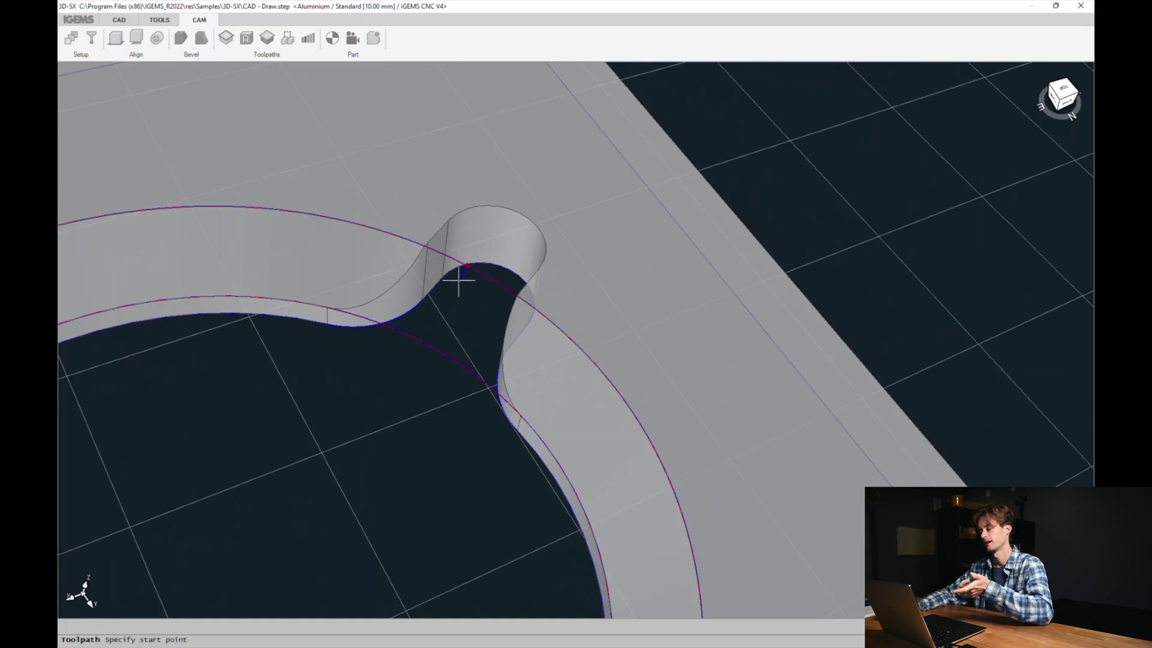
middle_drag(470, 268, 458, 364)
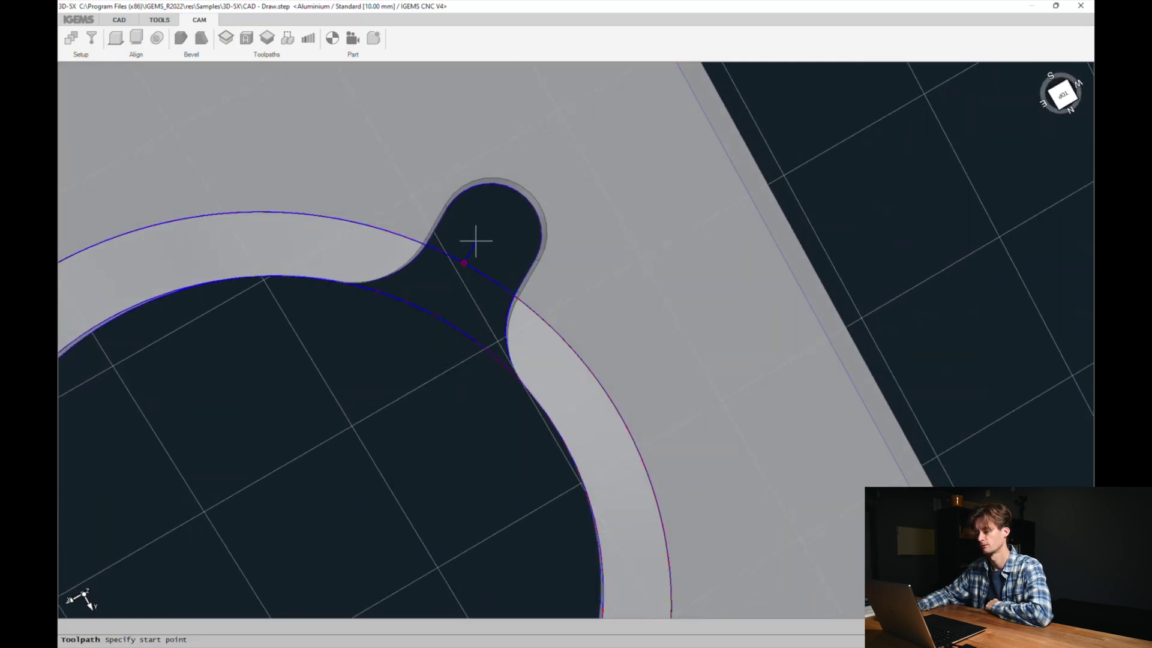
middle_drag(466, 275, 457, 213)
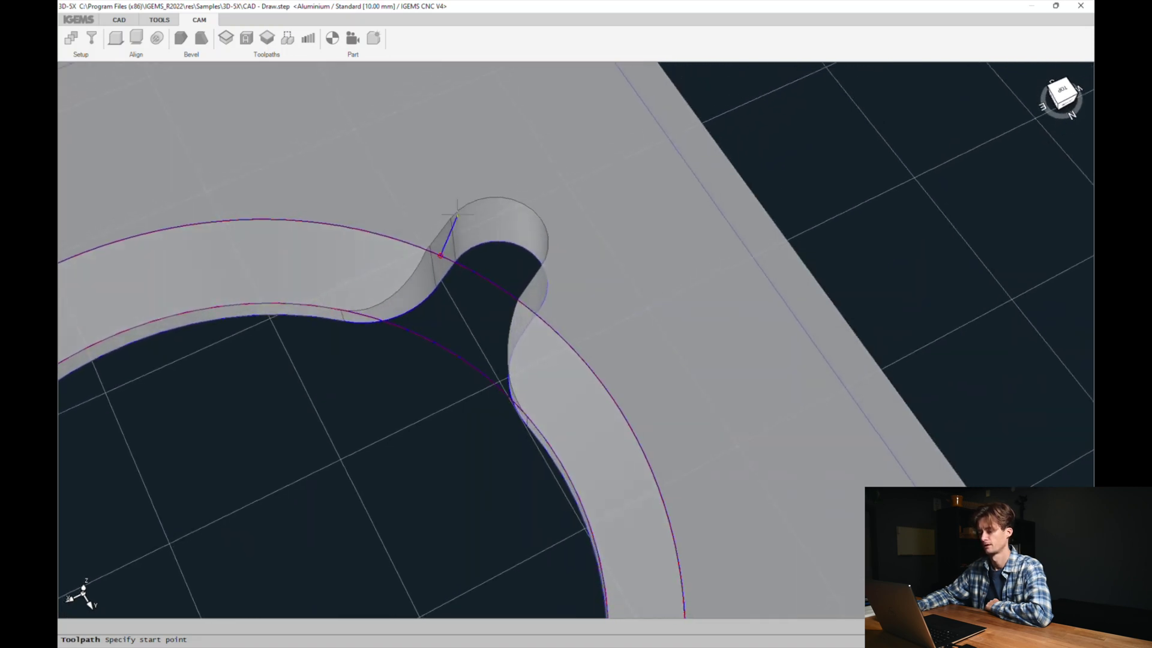
click(469, 273)
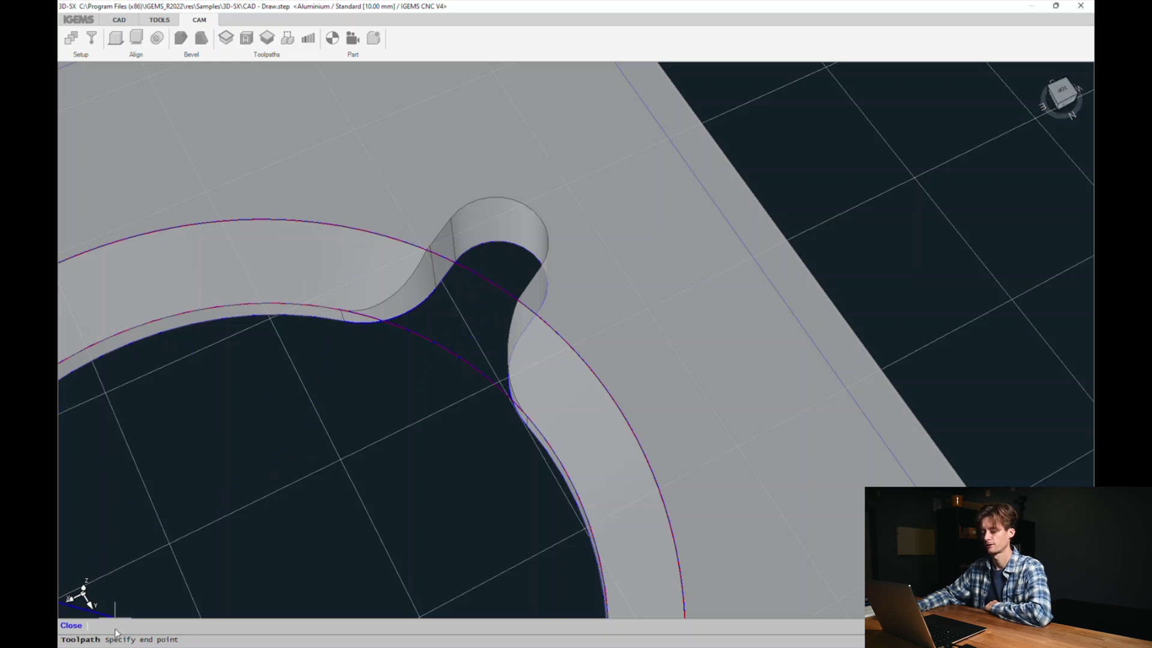
click(297, 420)
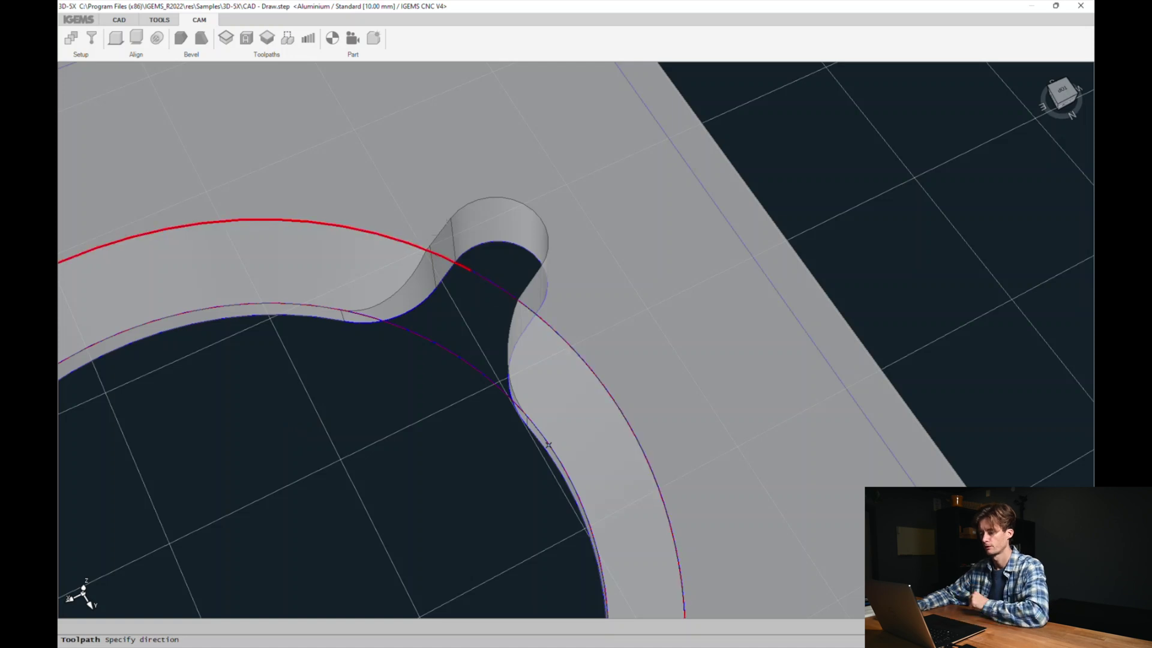
scroll(491, 227, down, 3)
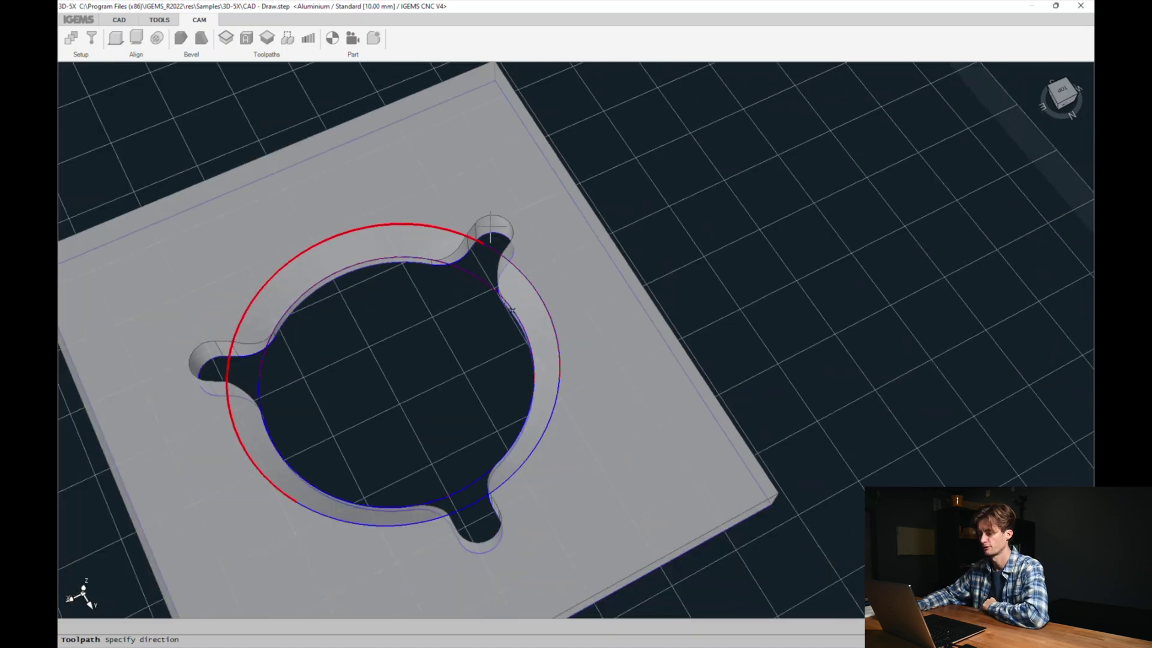
click(564, 303)
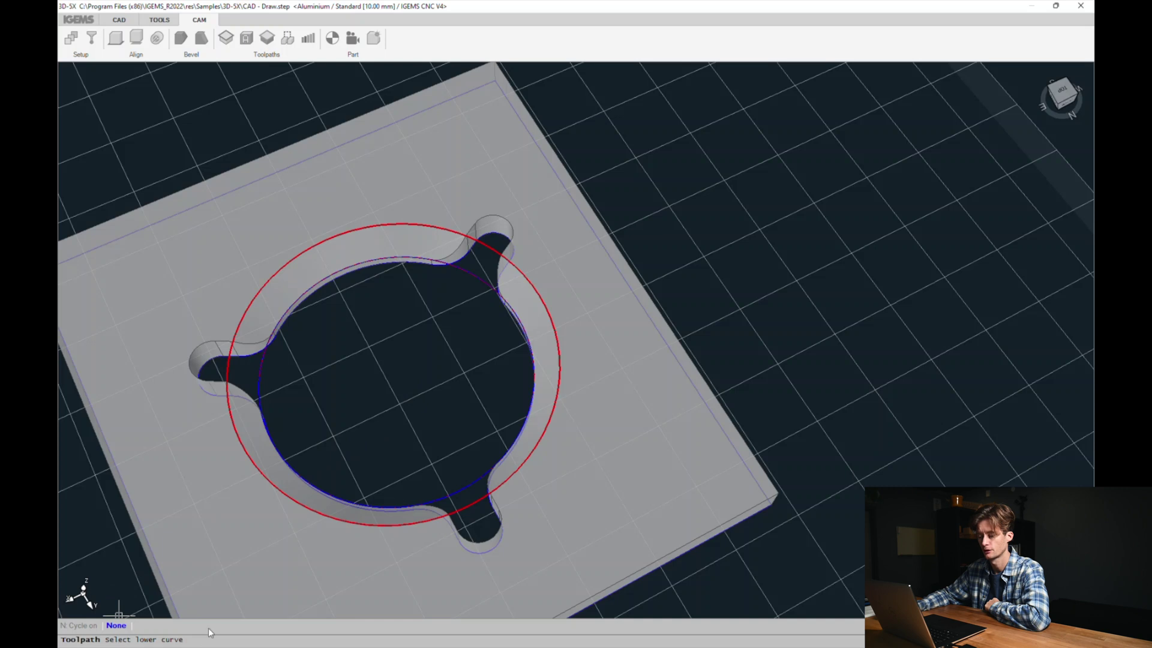
- Use the smaller circle as the toolpath's lower curve, and place the lead-in and lead-out inside the notch, towards the opening
scroll(473, 270, up, 3)
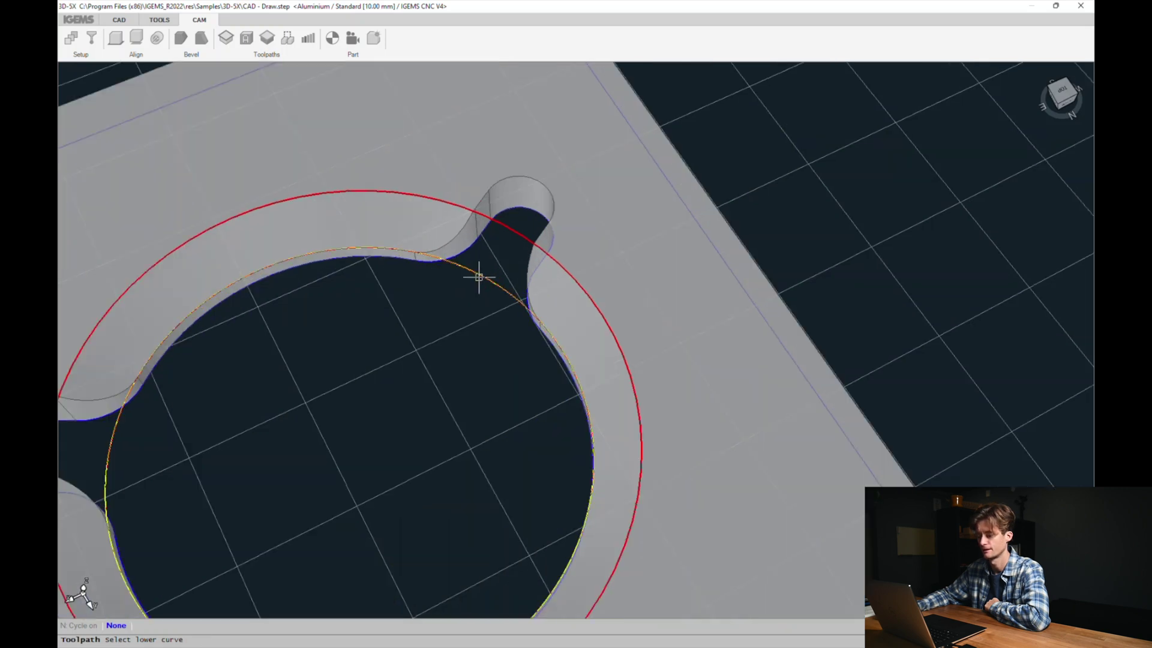
click(479, 277)
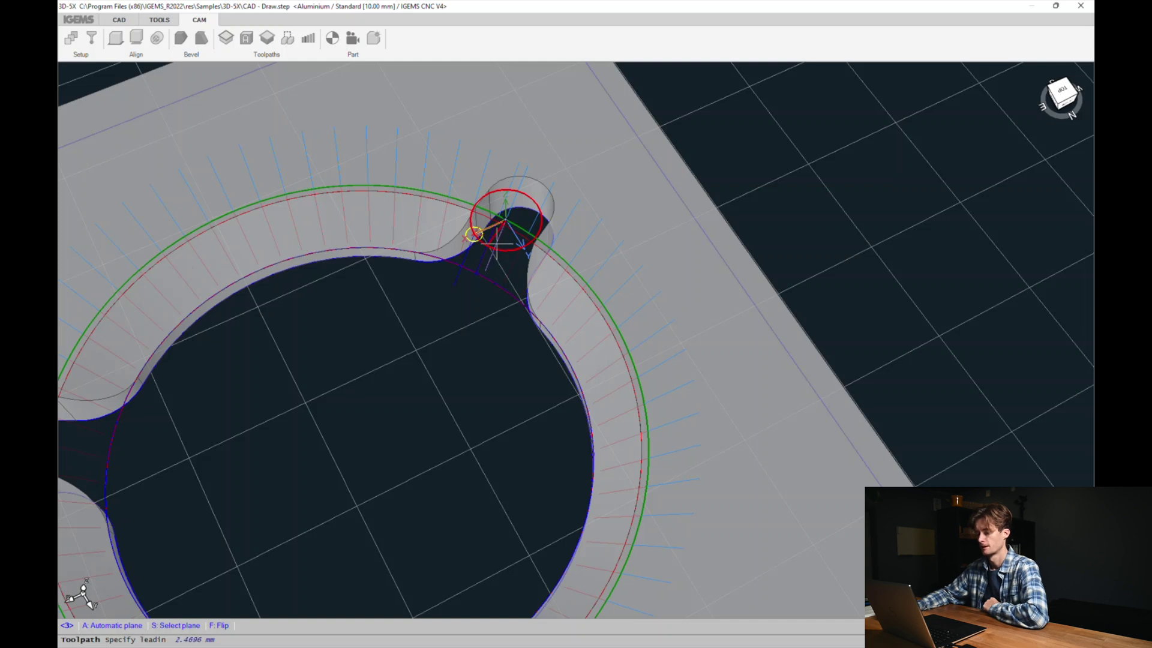
scroll(496, 243, up, 3)
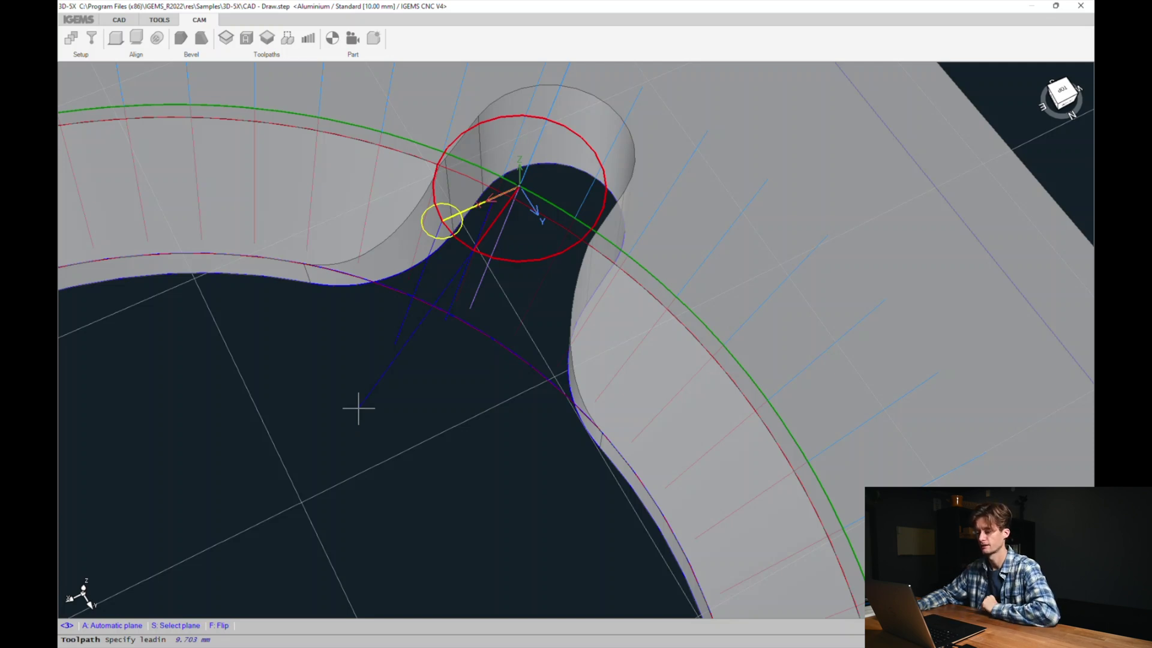
click(359, 408)
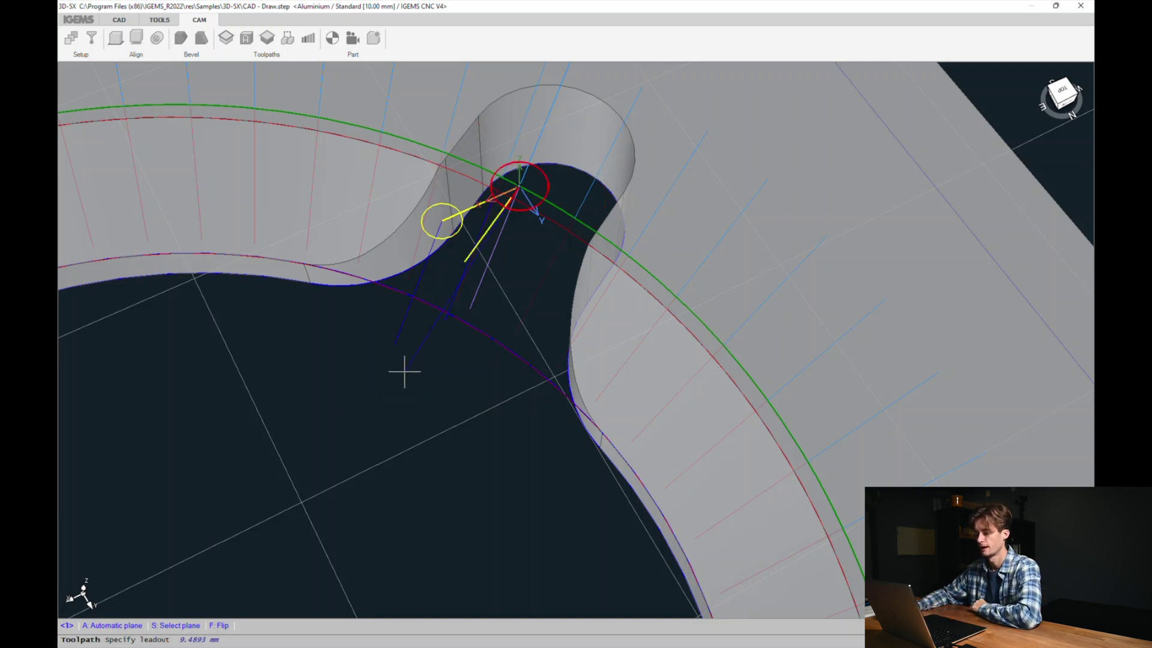
click(454, 275)
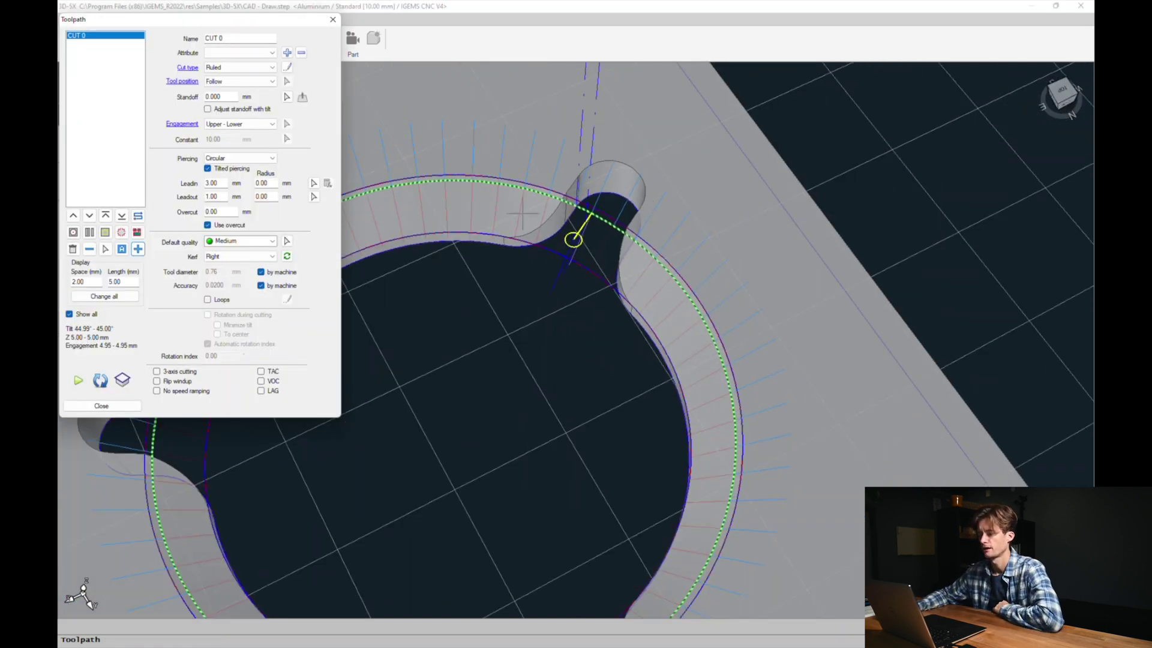
- Set the bevel toolpath's engagement to Upper - Table / Plane
scroll(472, 211, up, 5)
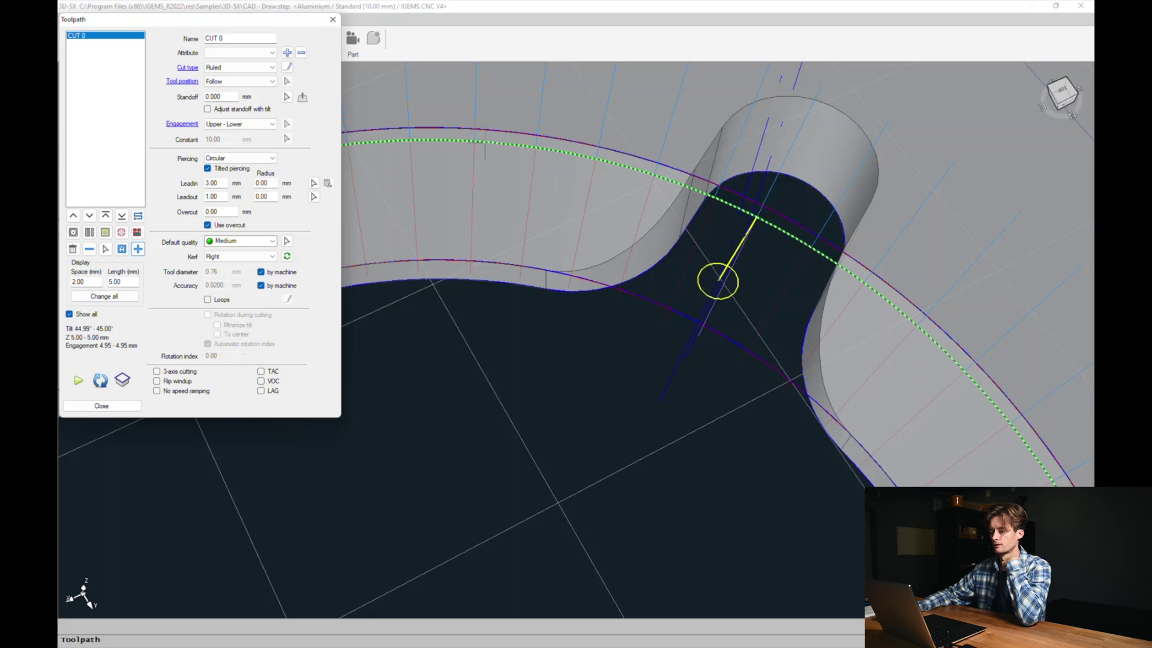
middle_drag(493, 370, 477, 258)
middle_drag(453, 247, 448, 243)
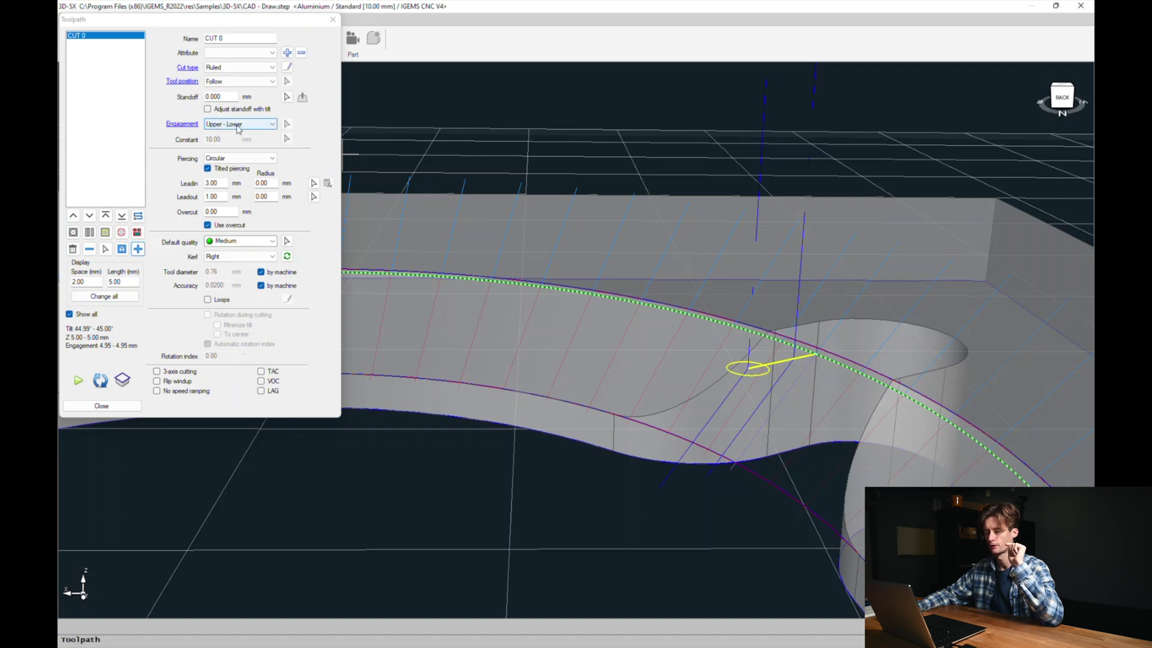
click(237, 127)
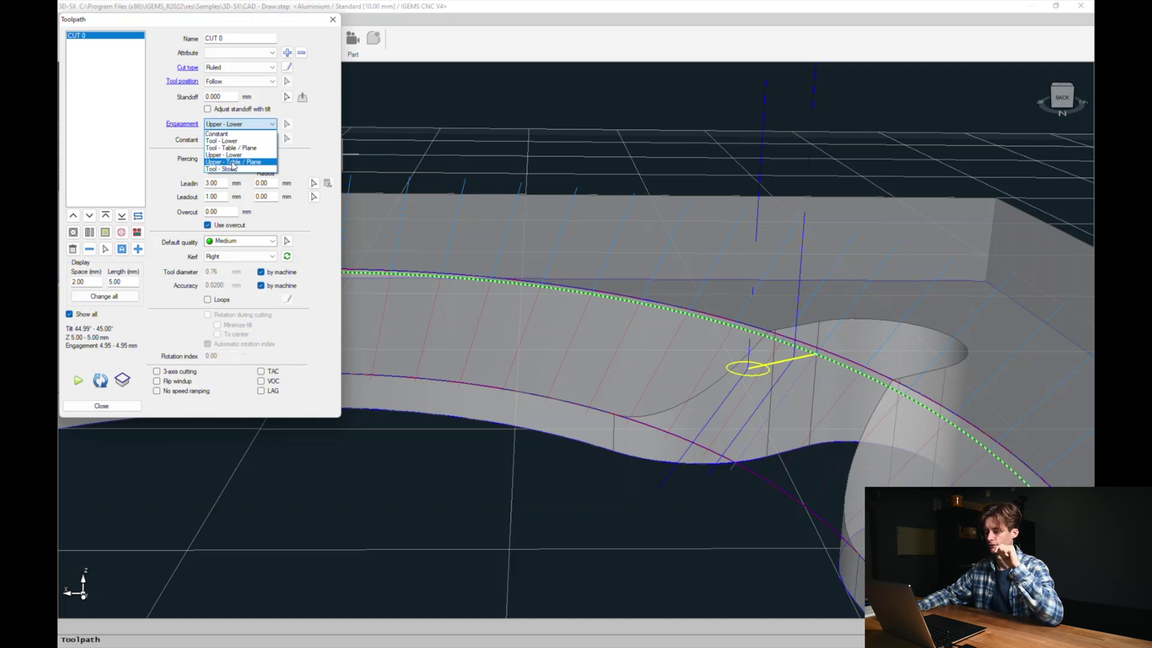
click(233, 163)
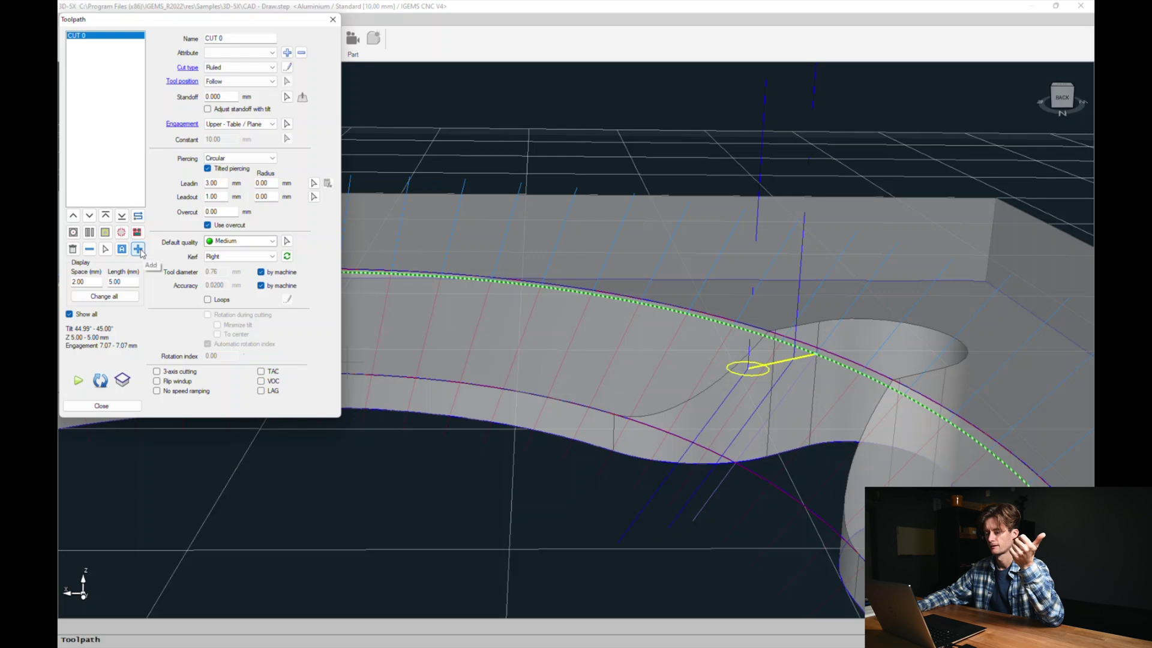
- Add a second toolpath with the opening's bottom contour as its closed upper curve, starting at the notch's end and running clockwise
click(138, 249)
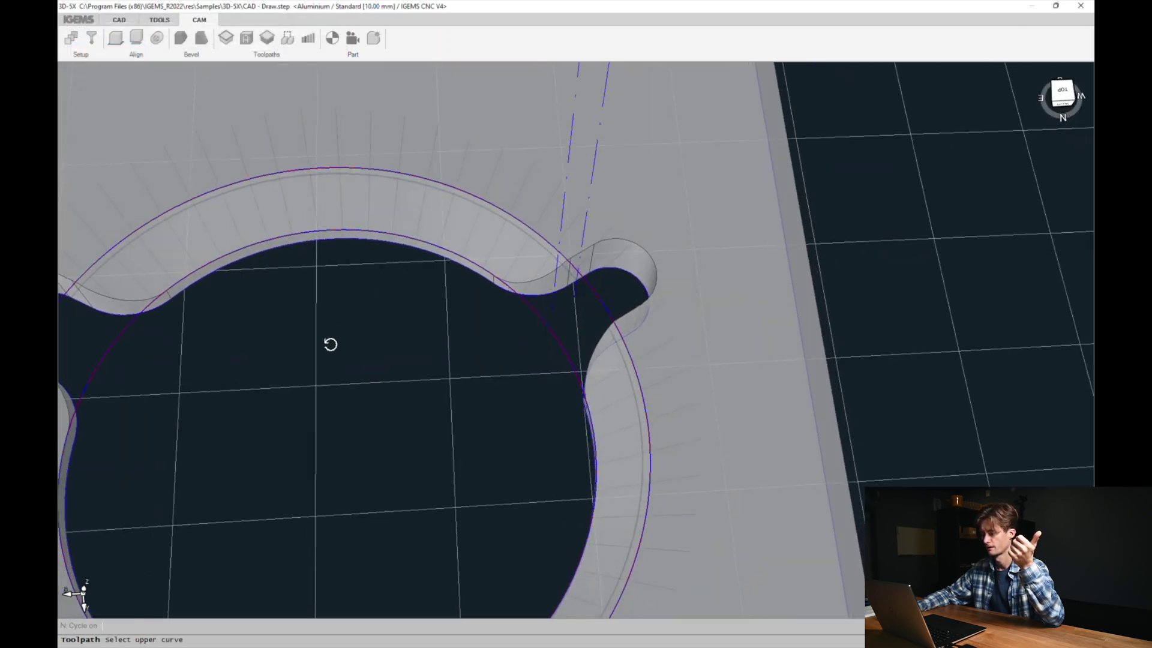
click(441, 259)
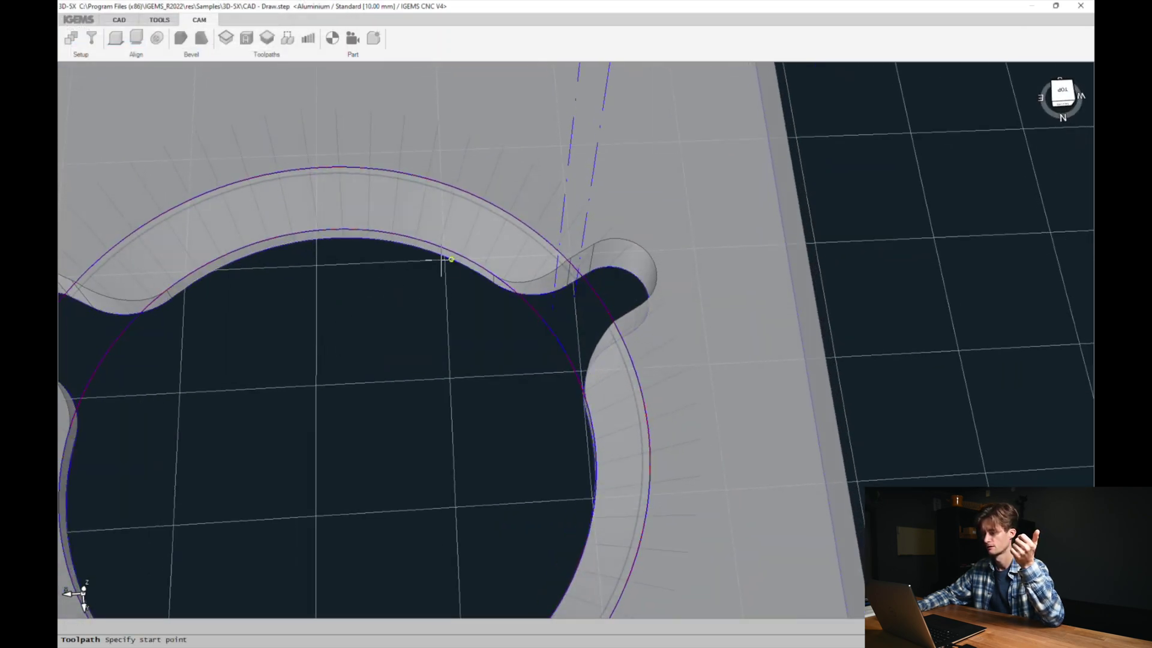
click(630, 287)
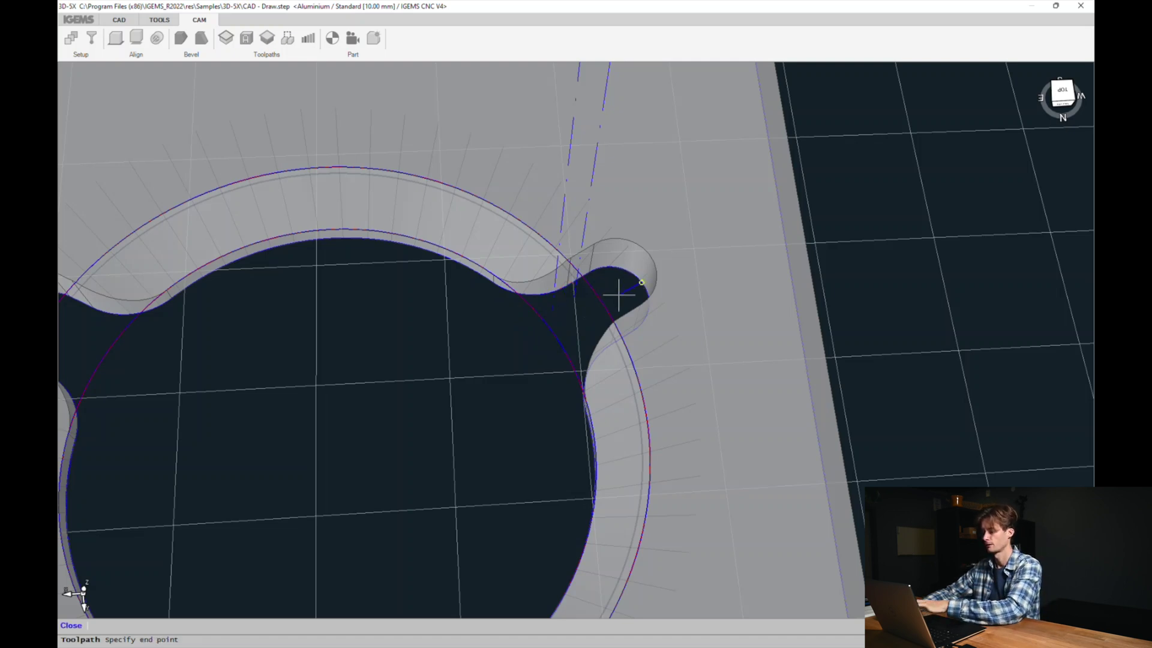
click(641, 286)
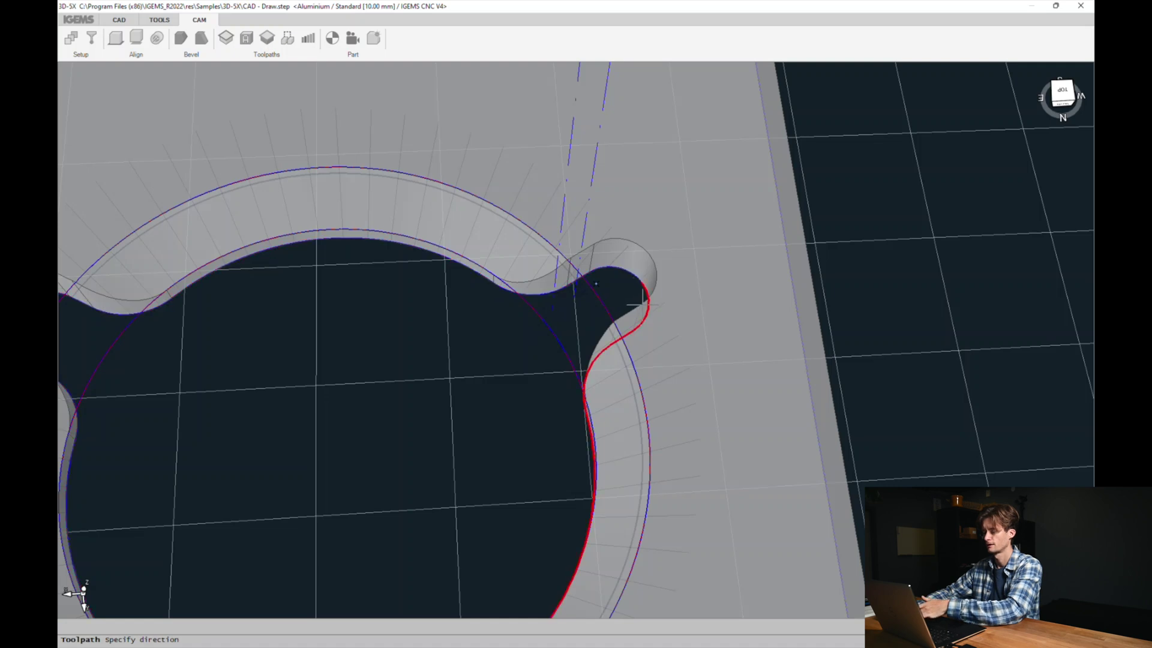
click(615, 292)
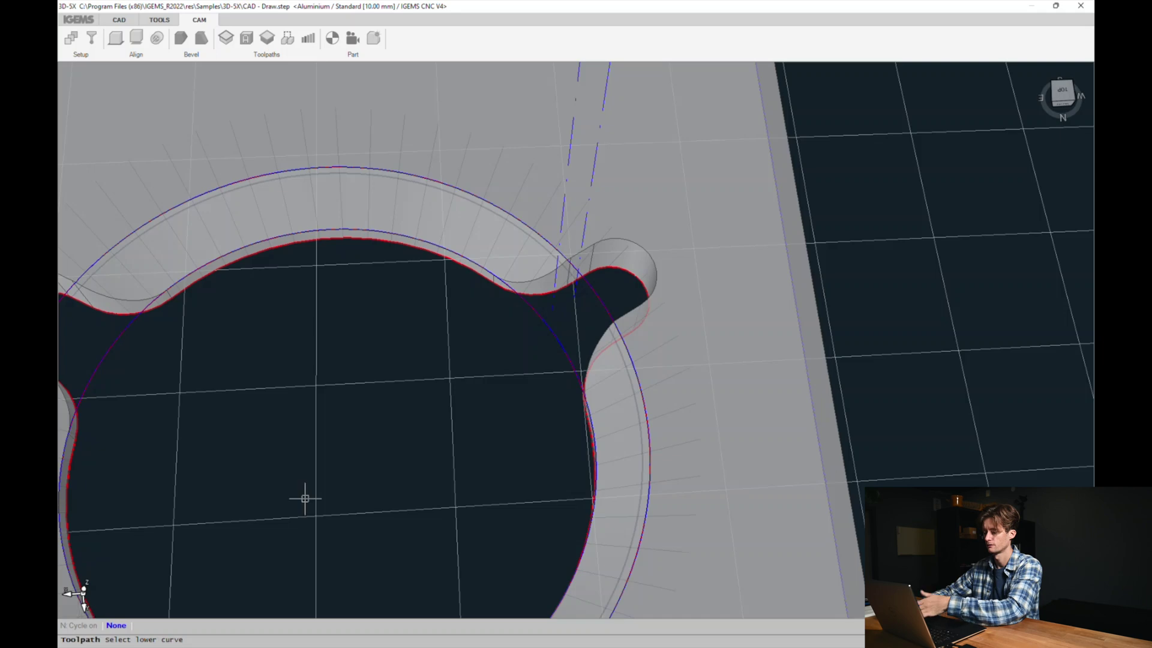
- Give the second toolpath no lower curve, and place its lead-in and lead-out inside the notch
middle_drag(386, 468, 324, 337)
middle_drag(561, 376, 512, 352)
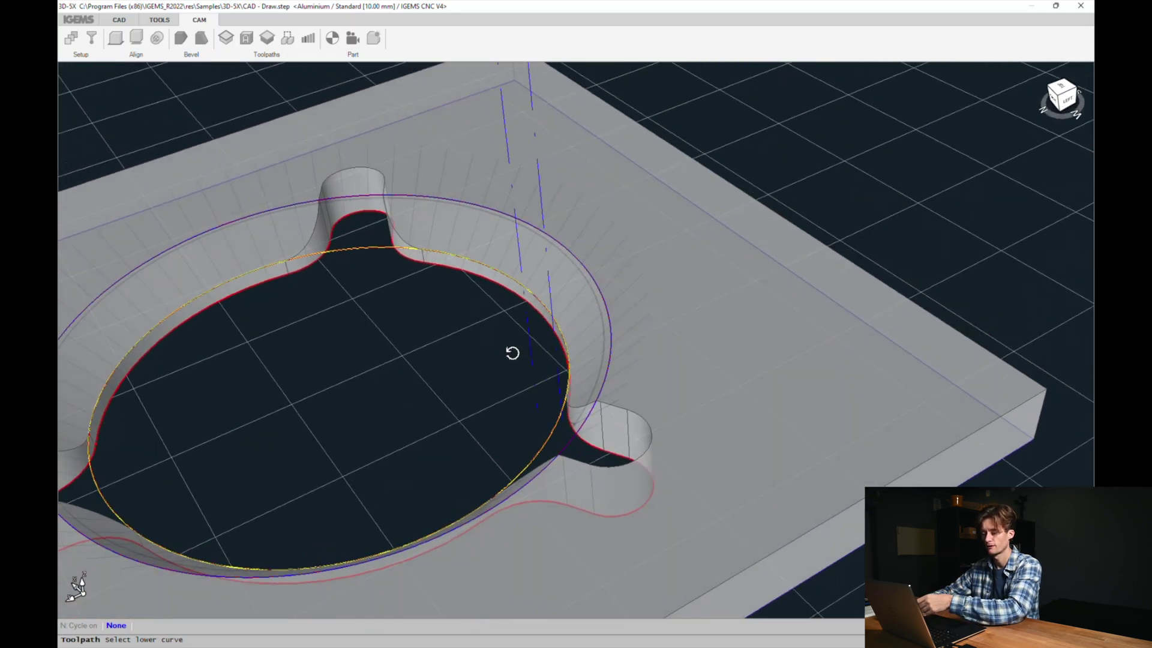
click(336, 353)
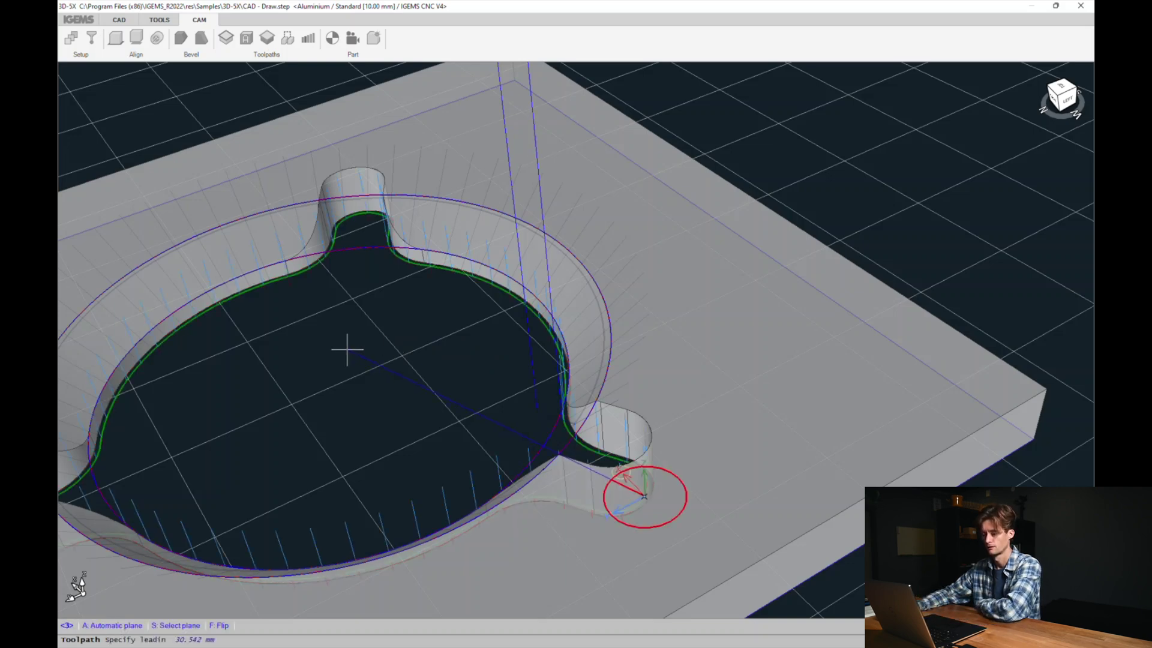
middle_drag(352, 324, 462, 468)
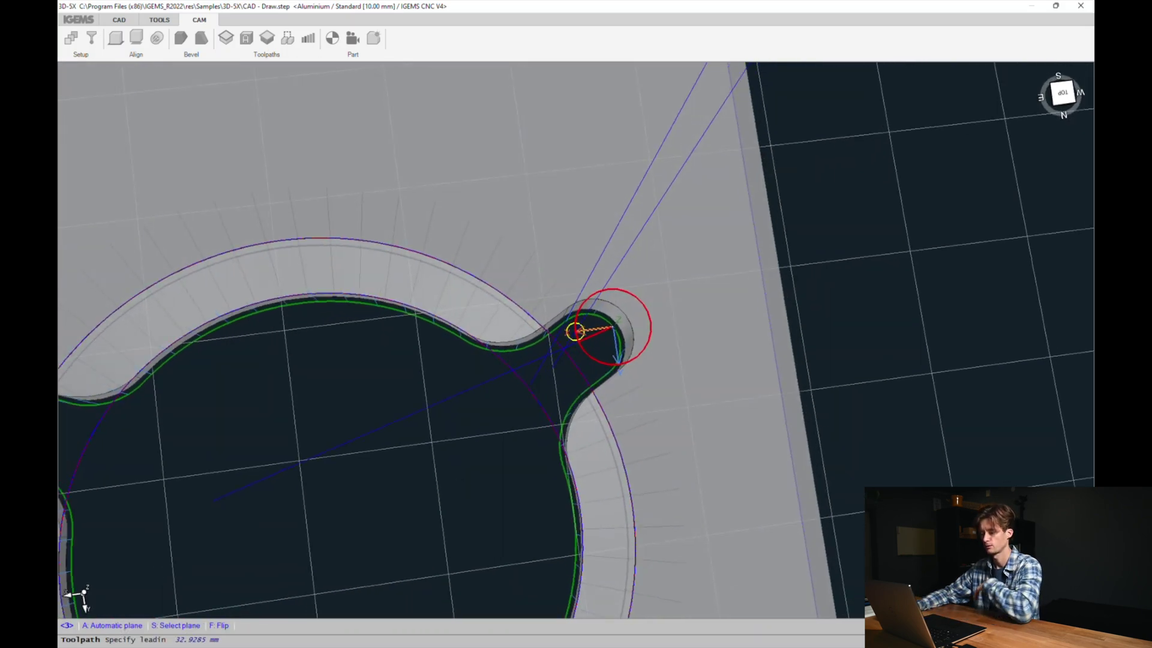
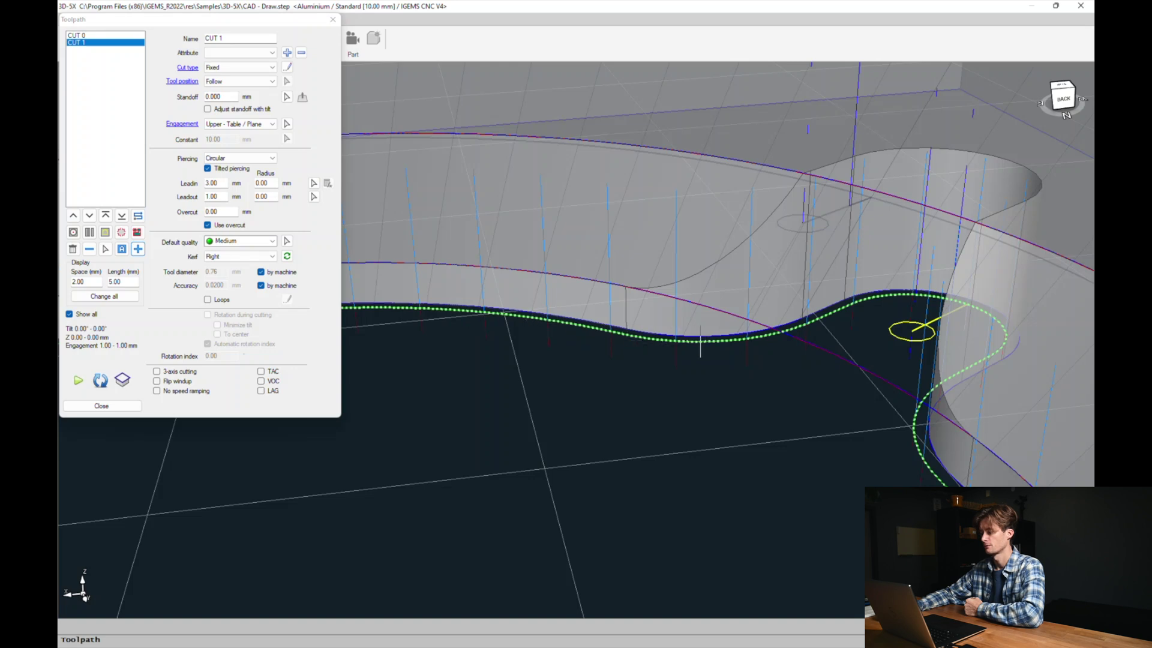
- Set the second toolpath's tool position to Fixed Z
click(148, 113)
click(222, 82)
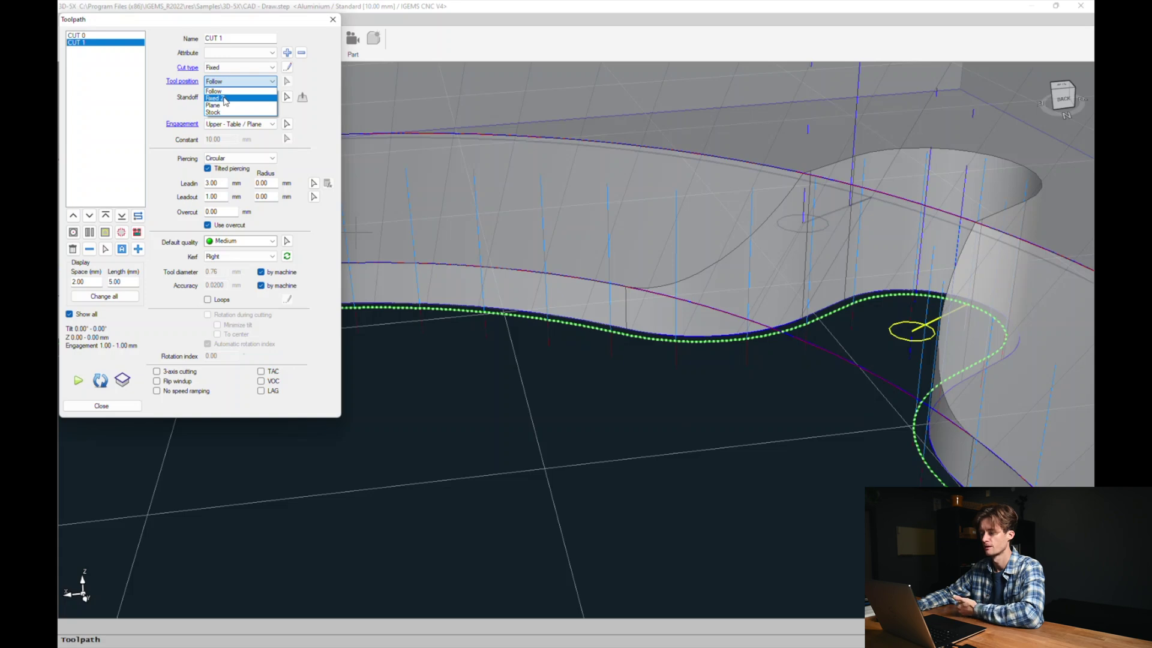
click(225, 100)
scroll(582, 286, down, 3)
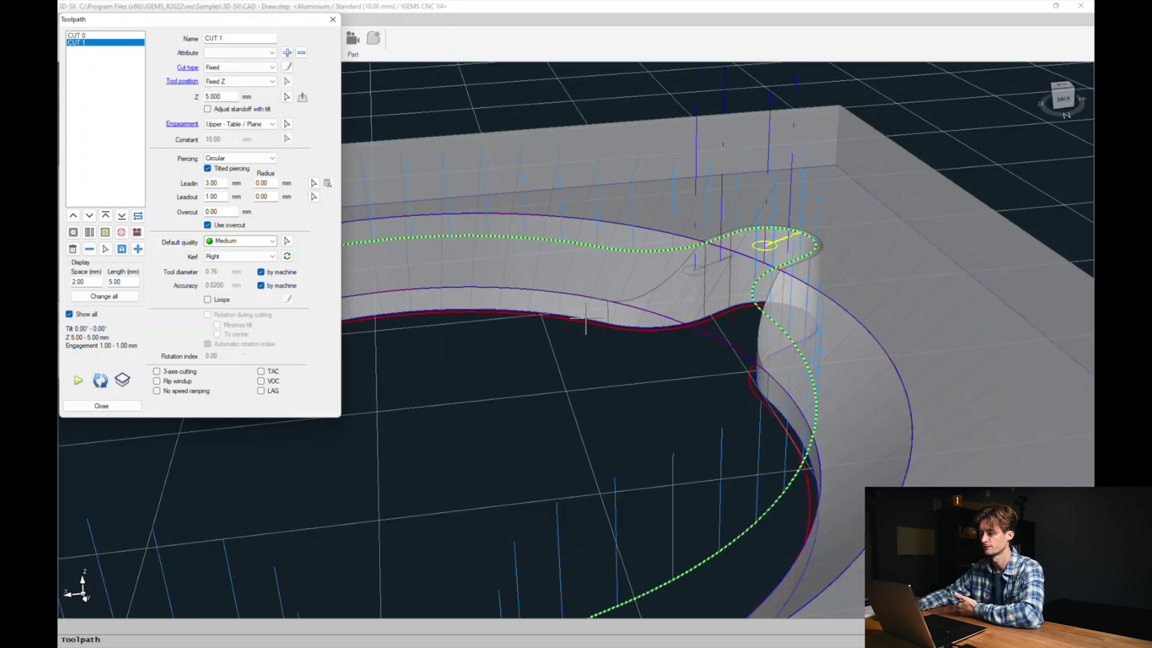
scroll(578, 286, down, 2)
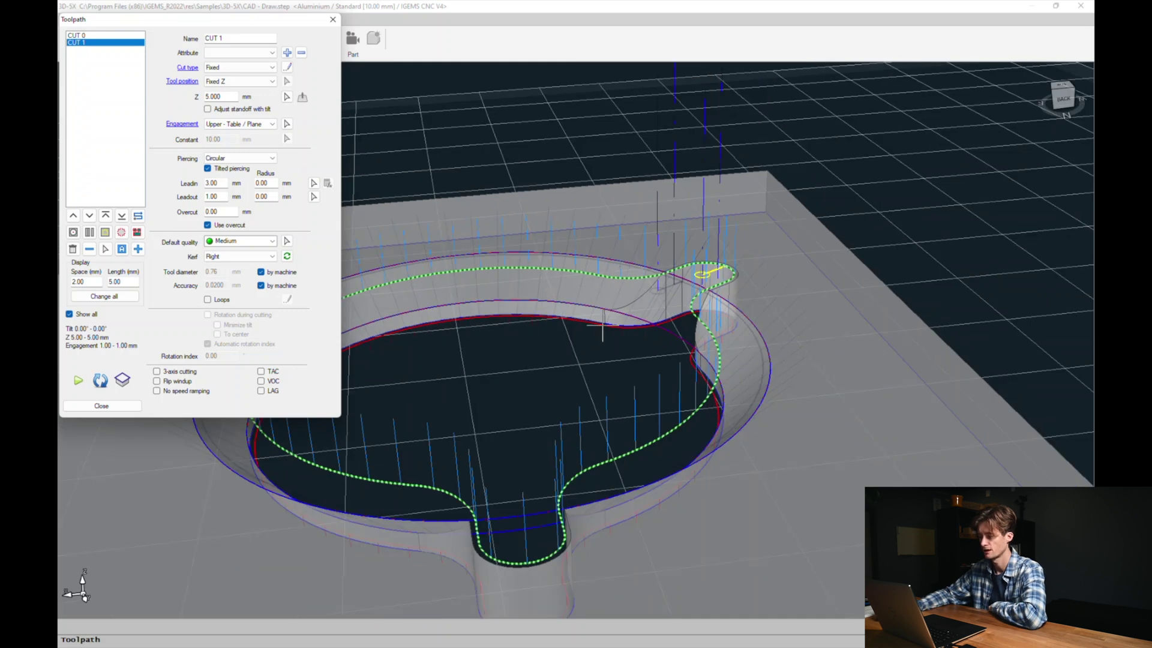
- Change the second toolpath's engagement to Tool - Table / Plane and inspect the path around the notched opening
click(236, 128)
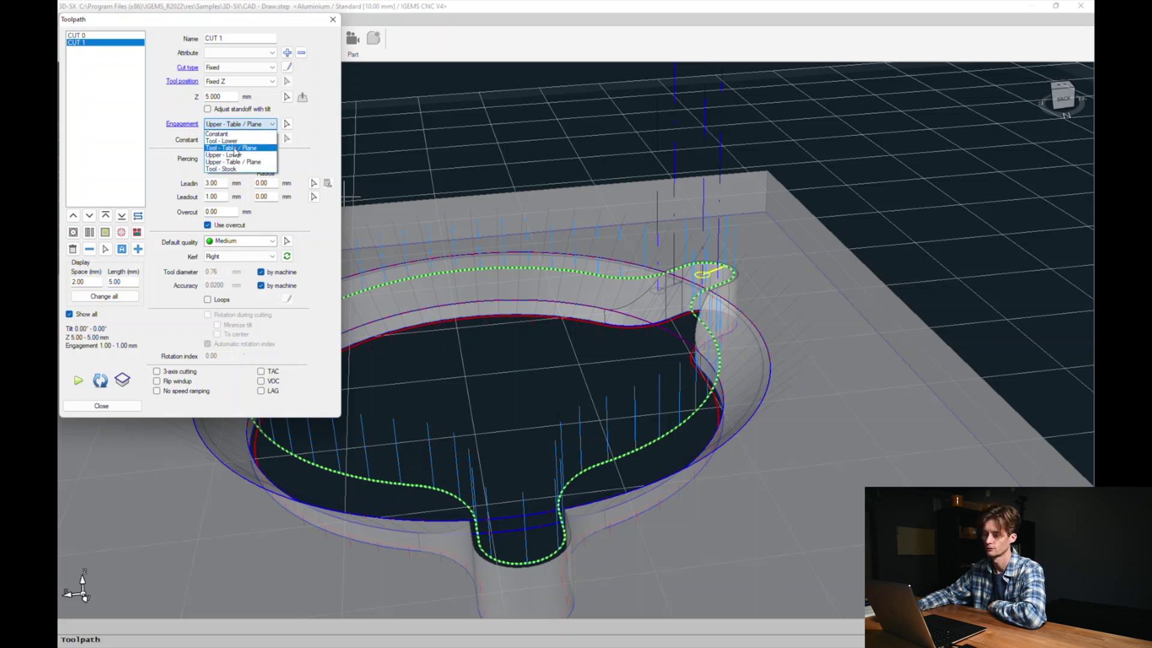
click(234, 148)
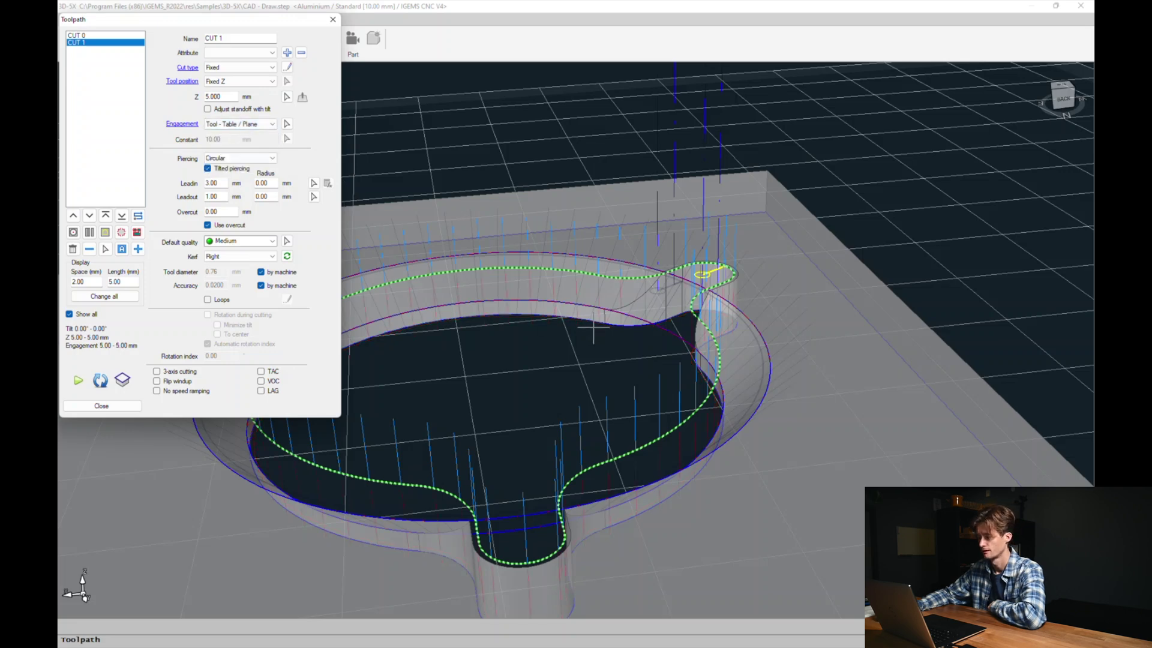
scroll(592, 328, up, 3)
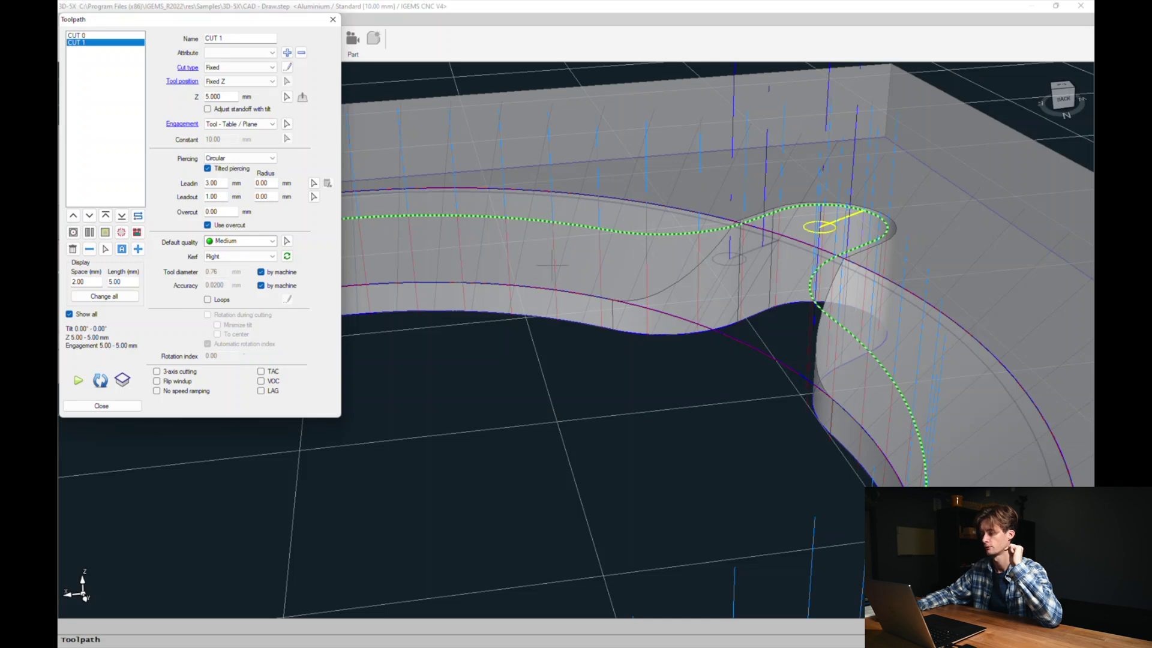
scroll(840, 295, down, 4)
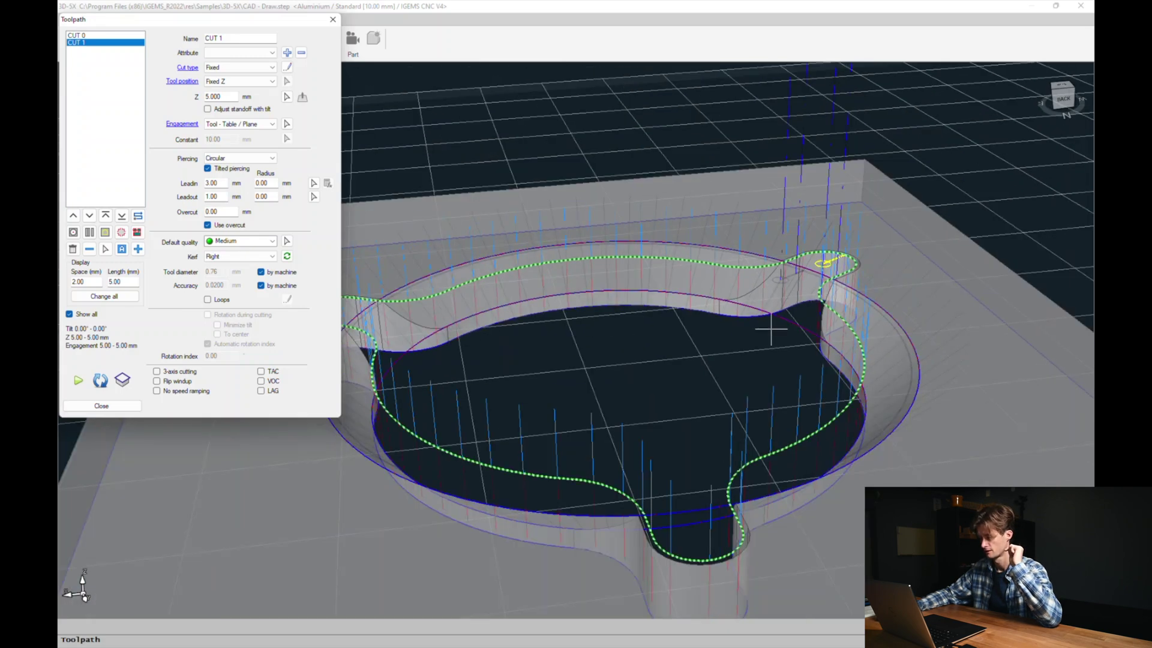
scroll(771, 329, down, 2)
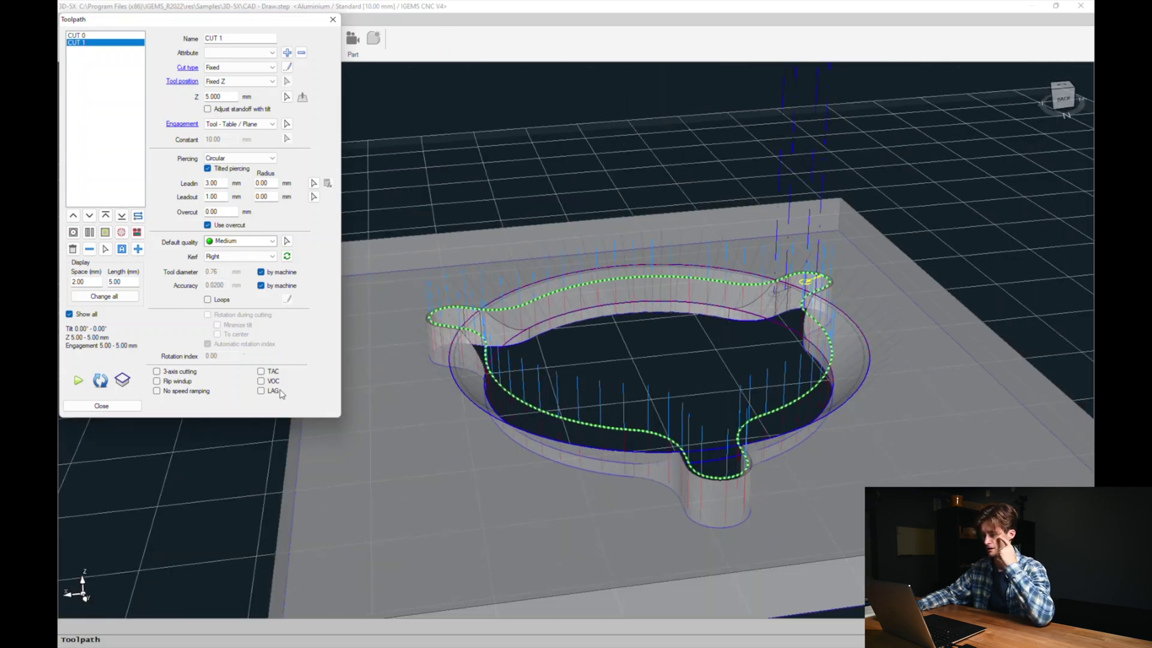
- Add a third toolpath on the plate's bottom outer contour, starting at a corner, with no lower curve and its lead-in and lead-out outside the plate
click(122, 380)
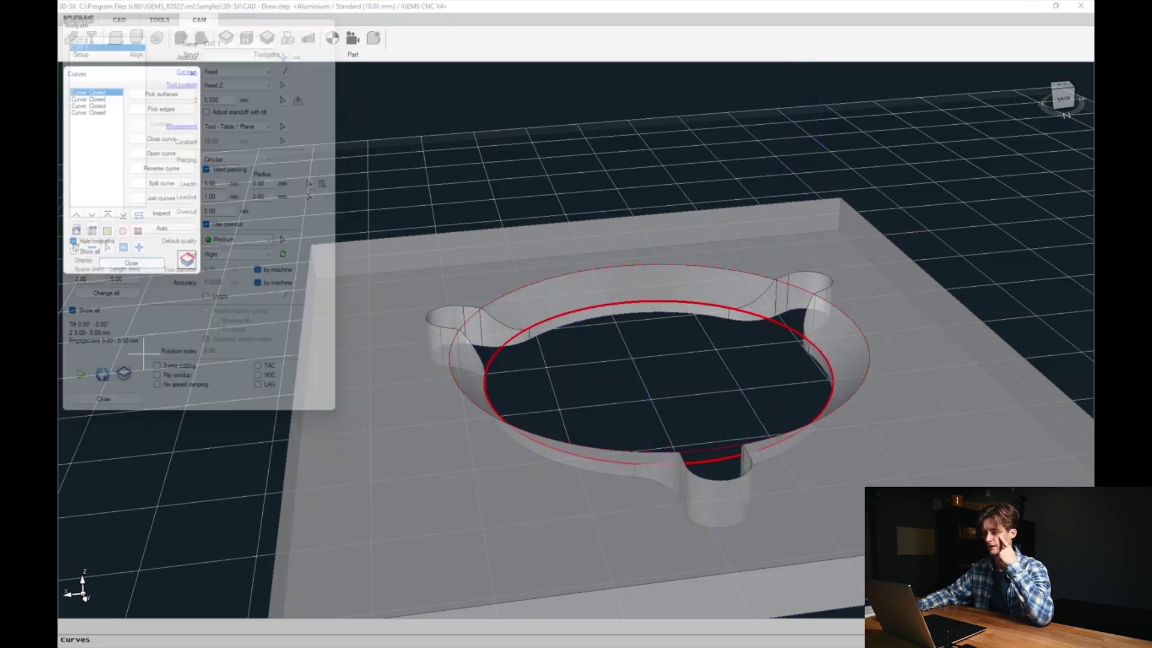
click(133, 268)
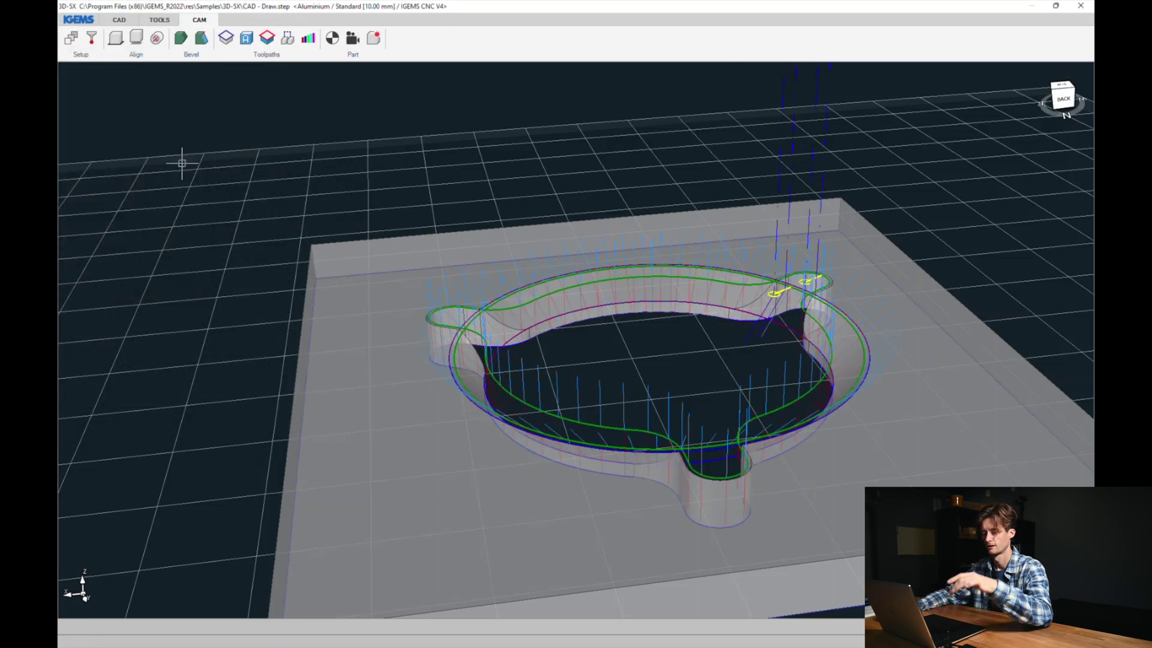
click(277, 39)
click(135, 250)
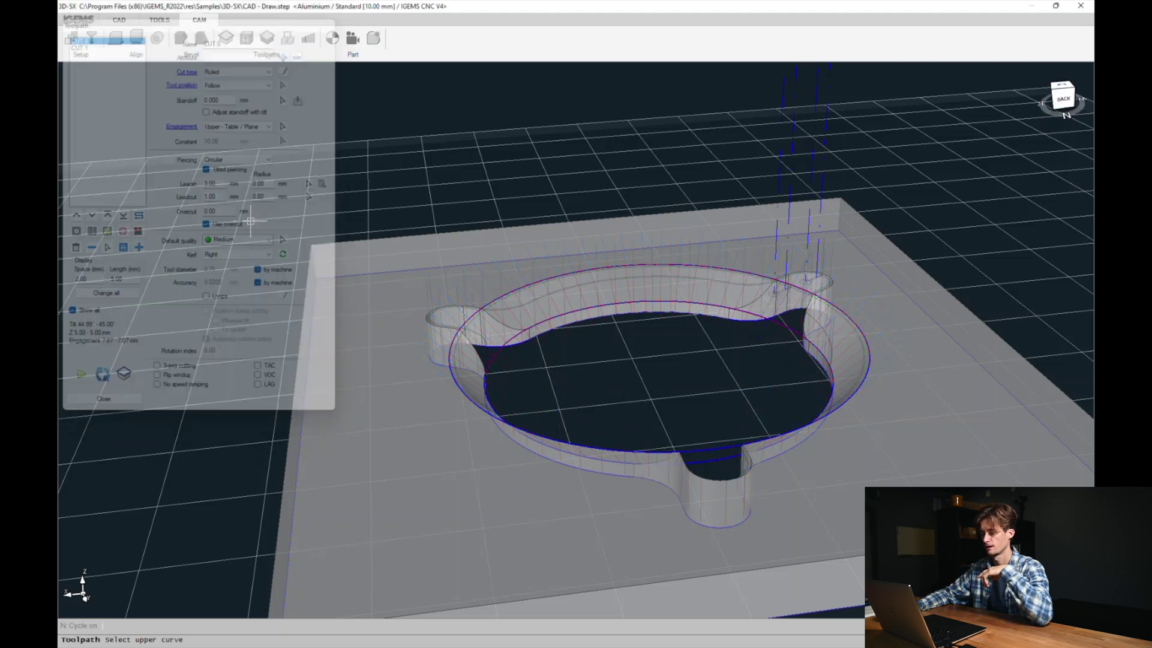
click(372, 382)
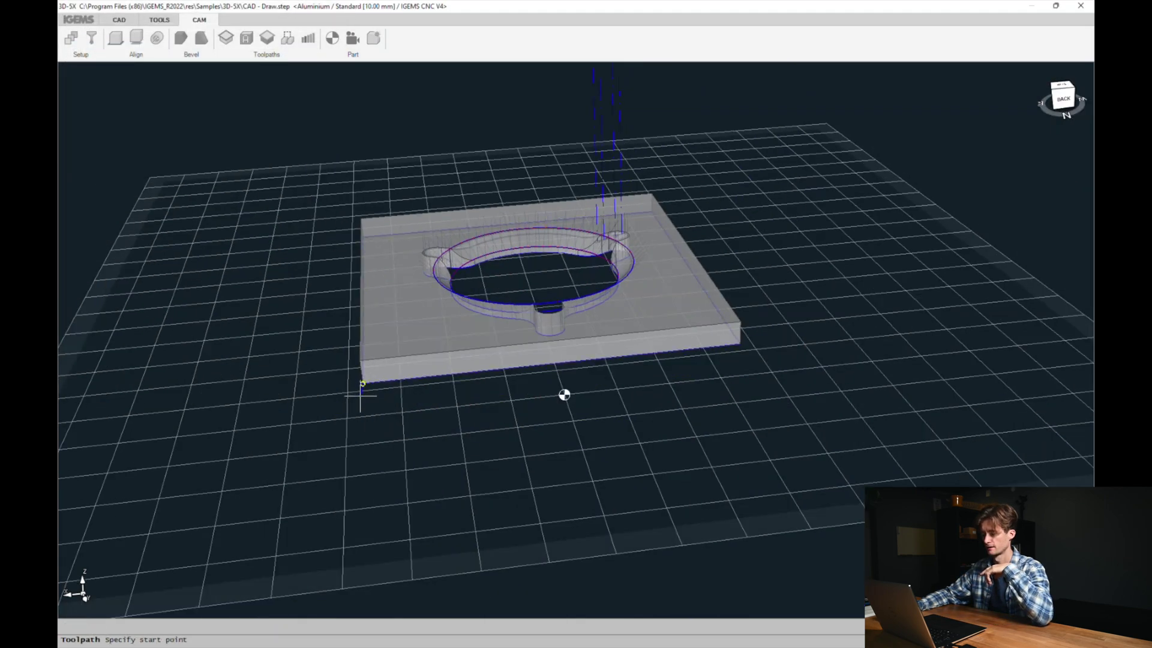
middle_drag(784, 393, 548, 458)
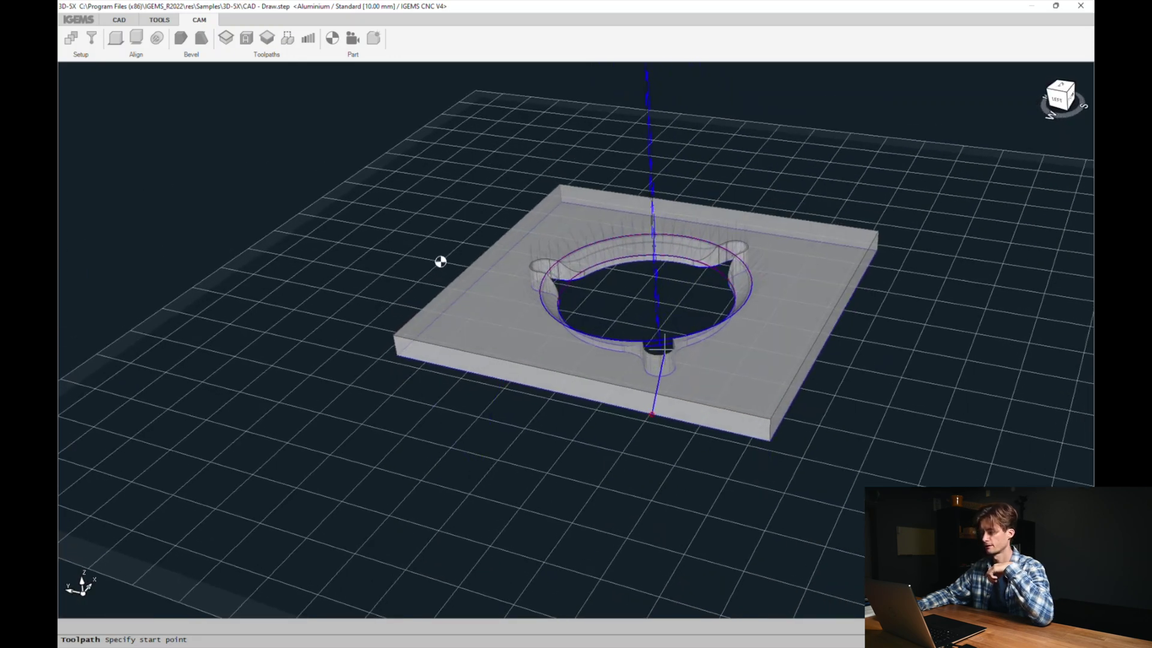
click(782, 472)
click(780, 472)
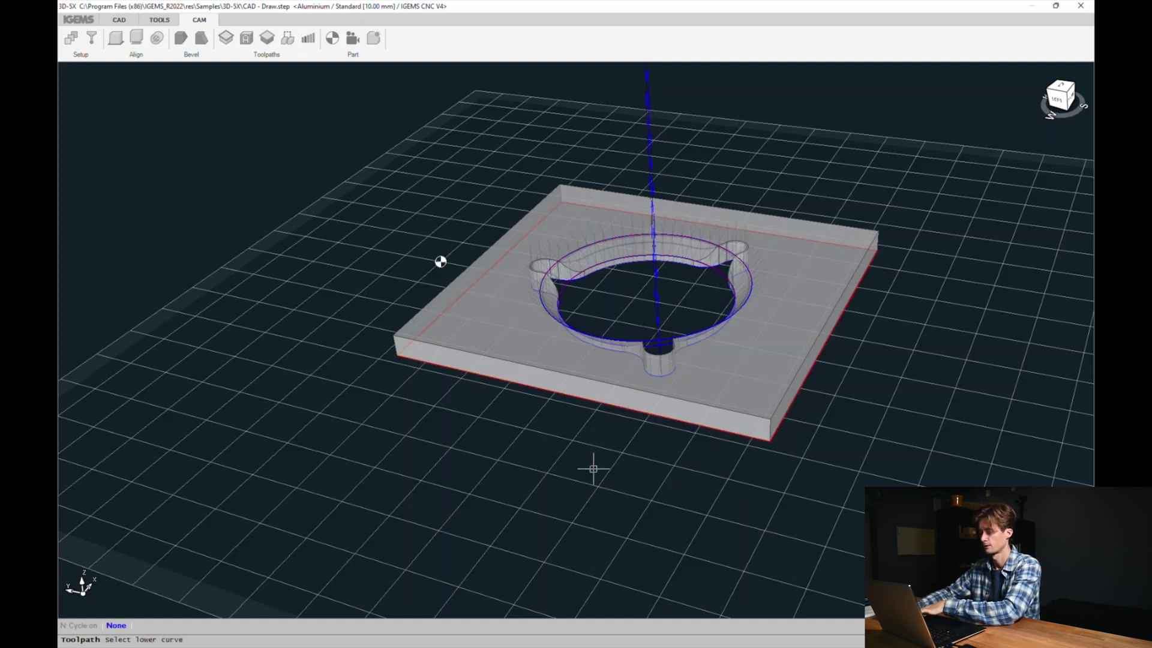
click(744, 476)
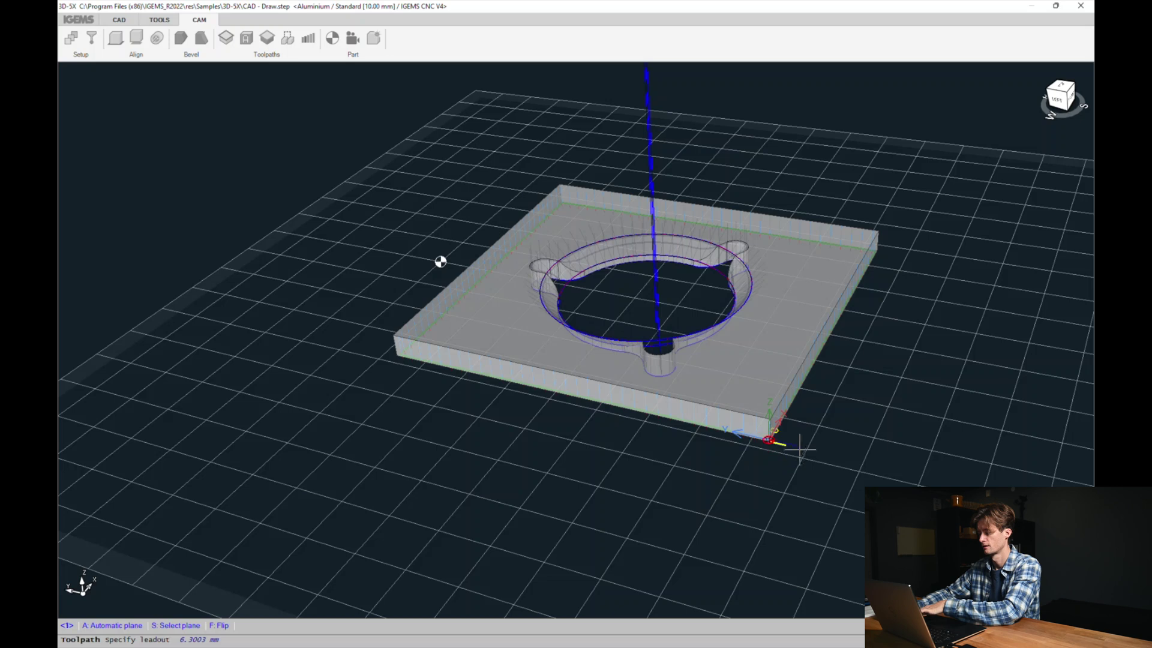
click(743, 469)
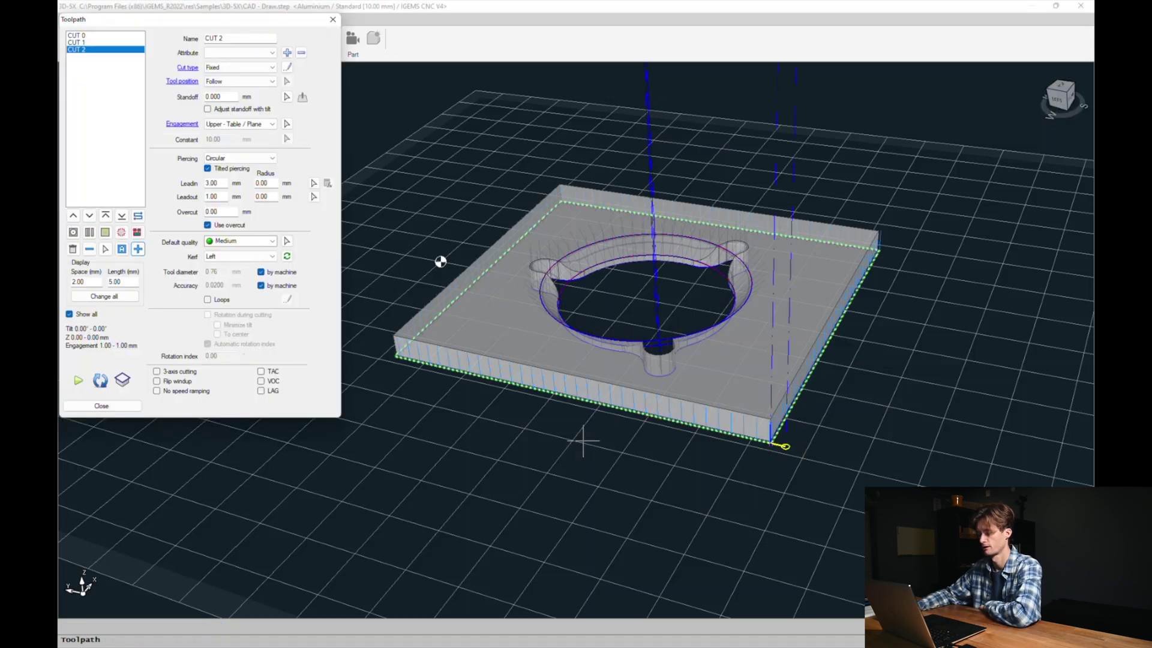
- Set the outer contour toolpath's tool position to Fixed Z and its engagement to Tool - Table / Plane
click(242, 84)
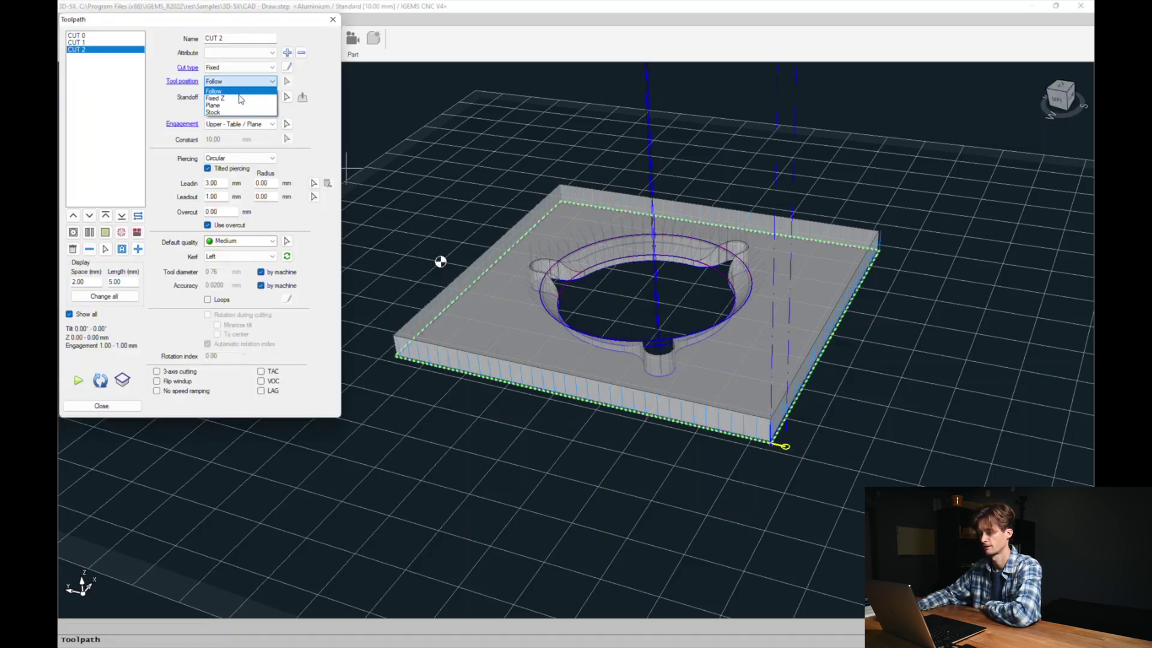
click(241, 98)
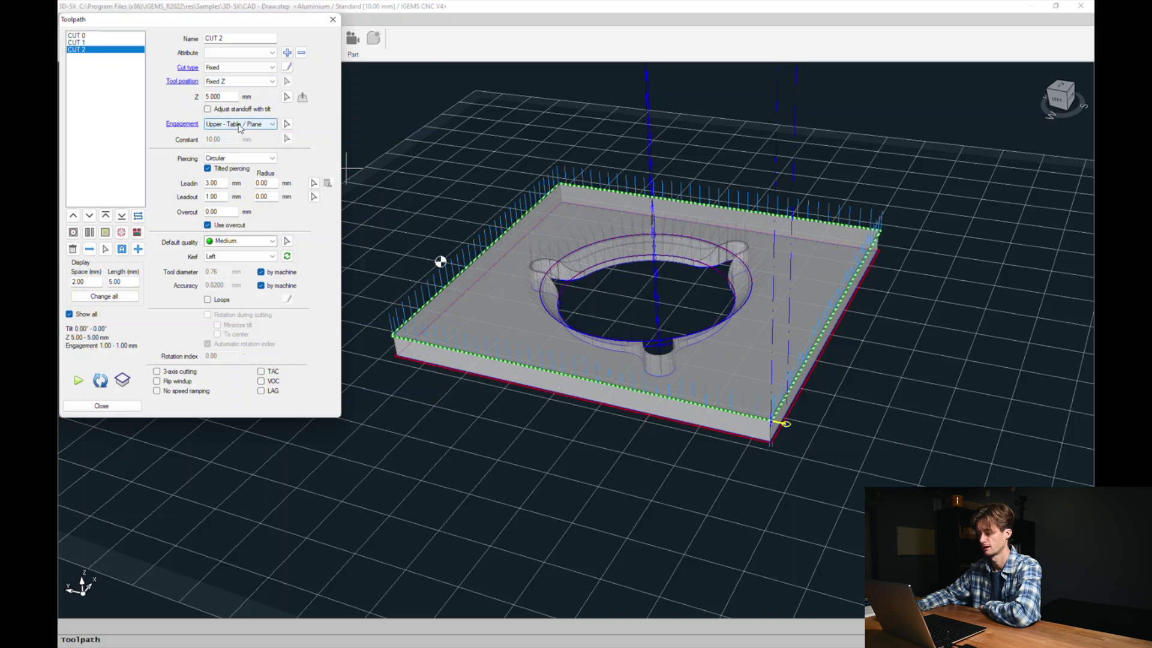
scroll(772, 483, up, 5)
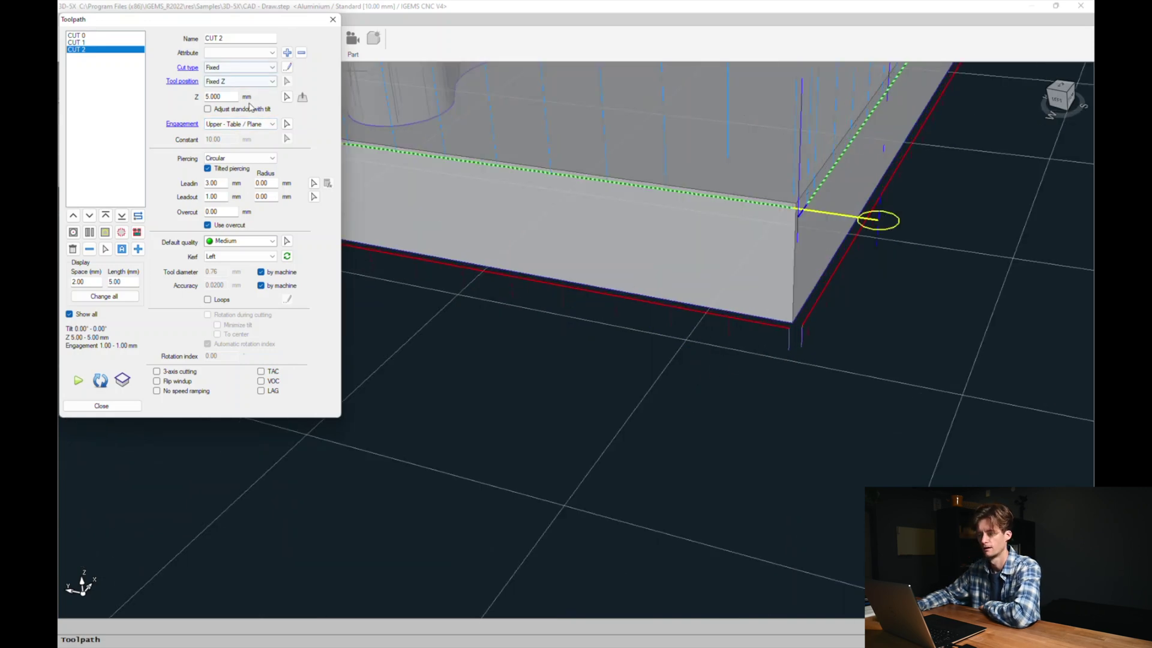
click(248, 125)
click(233, 148)
scroll(585, 340, down, 3)
scroll(585, 339, down, 3)
middle_drag(585, 340, 611, 367)
middle_drag(346, 182, 394, 417)
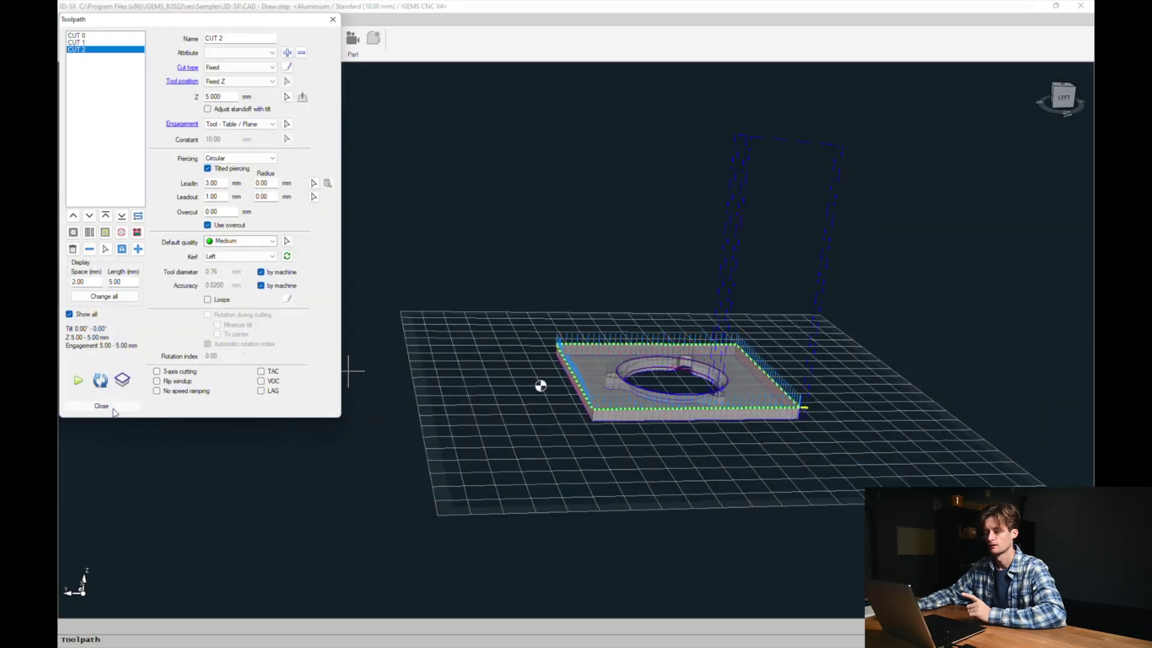
click(102, 406)
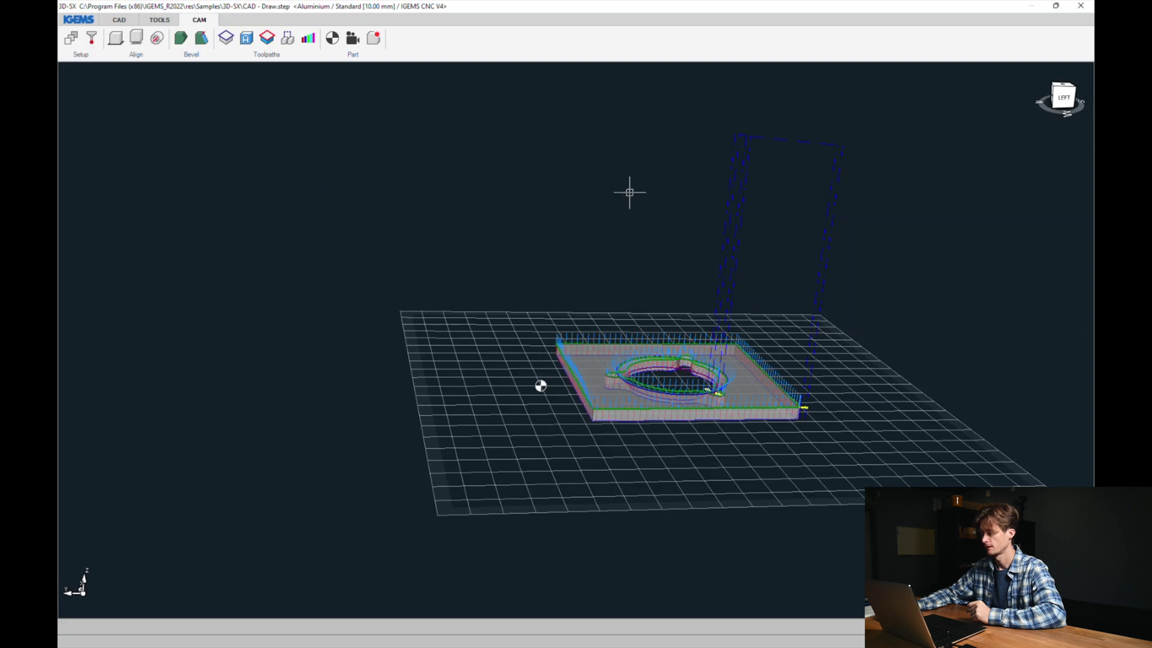
- Apply a distance-based height with a 20 mm offset to all rapid moves and inspect the rapids above the plate
middle_drag(630, 190, 378, 268)
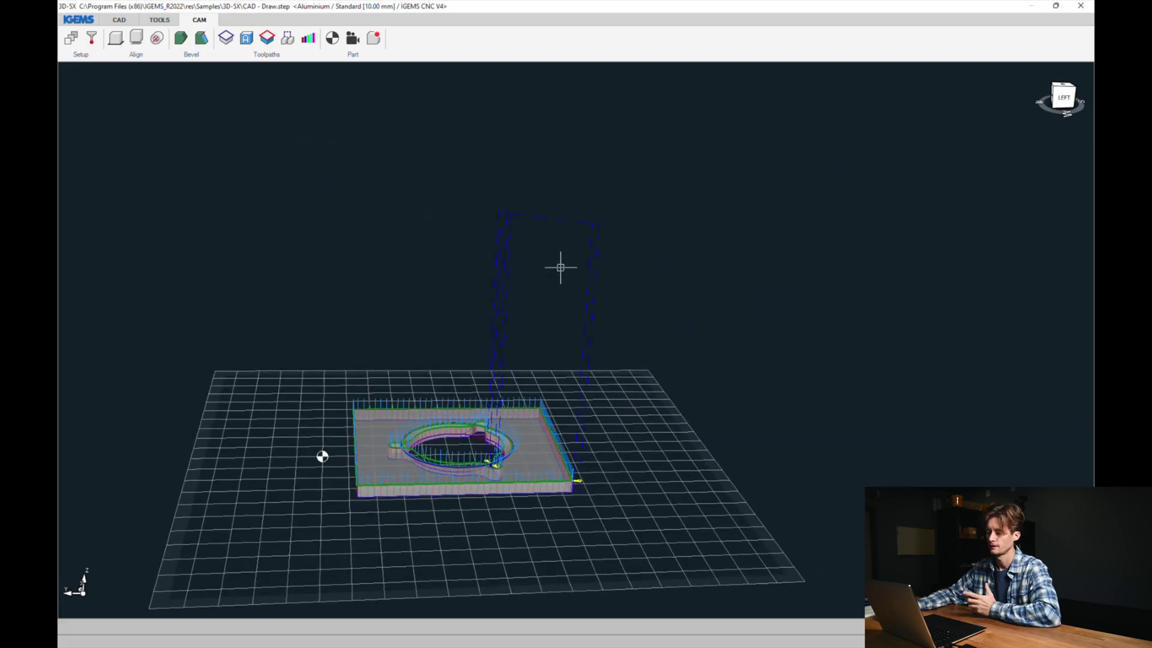
click(289, 41)
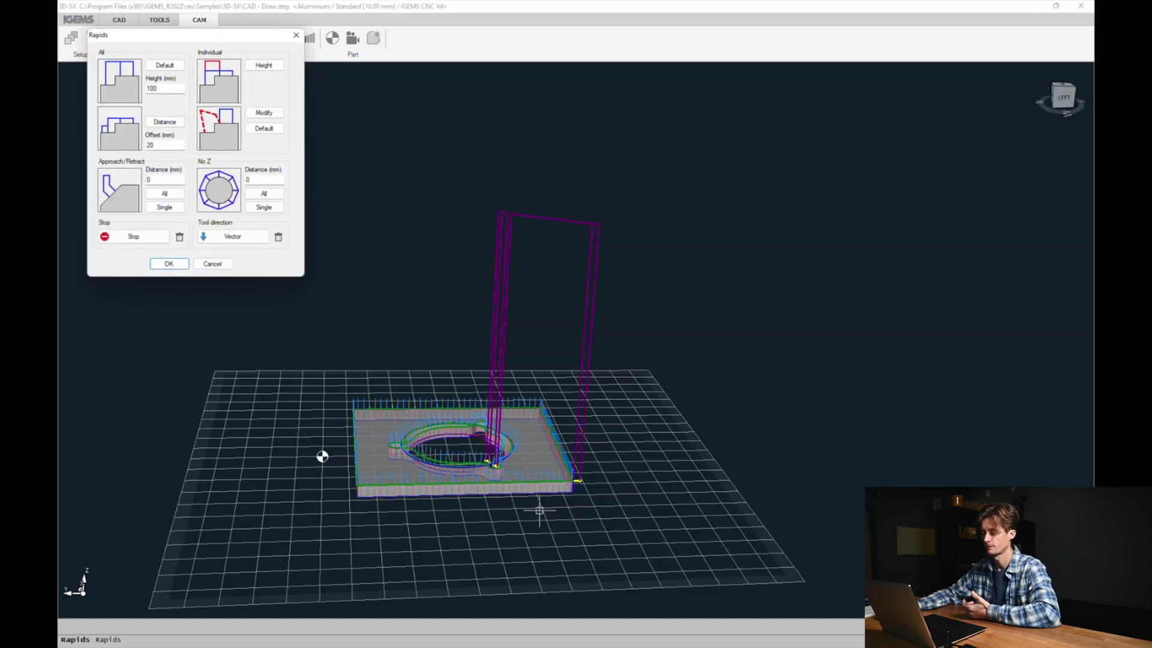
scroll(540, 516, up, 2)
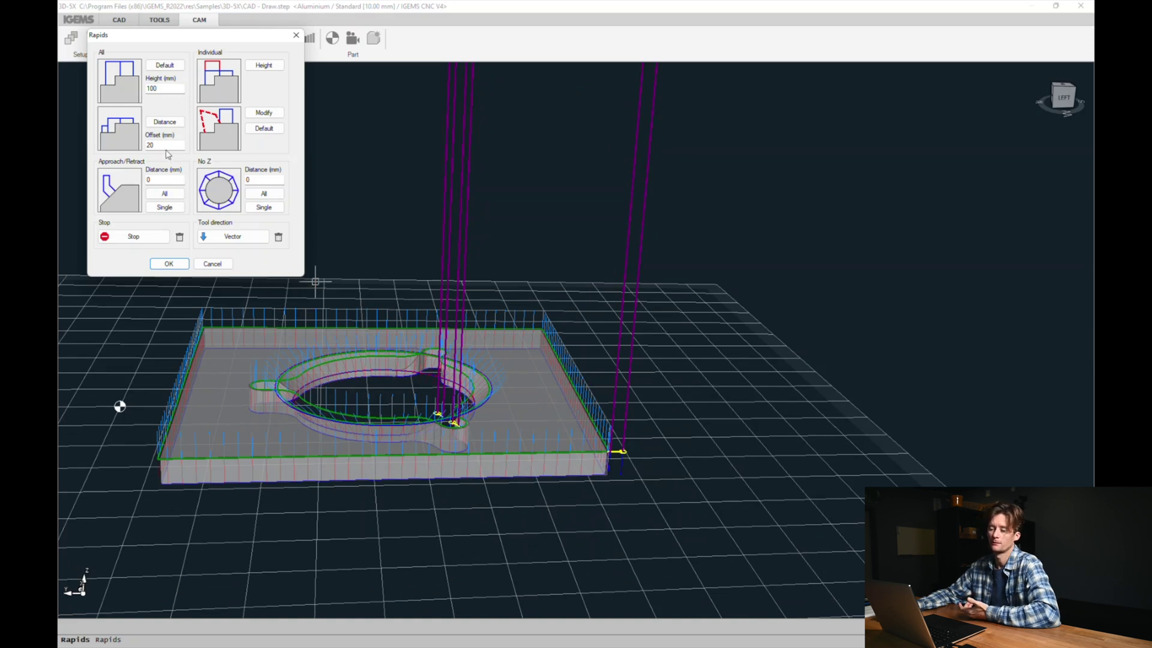
click(157, 122)
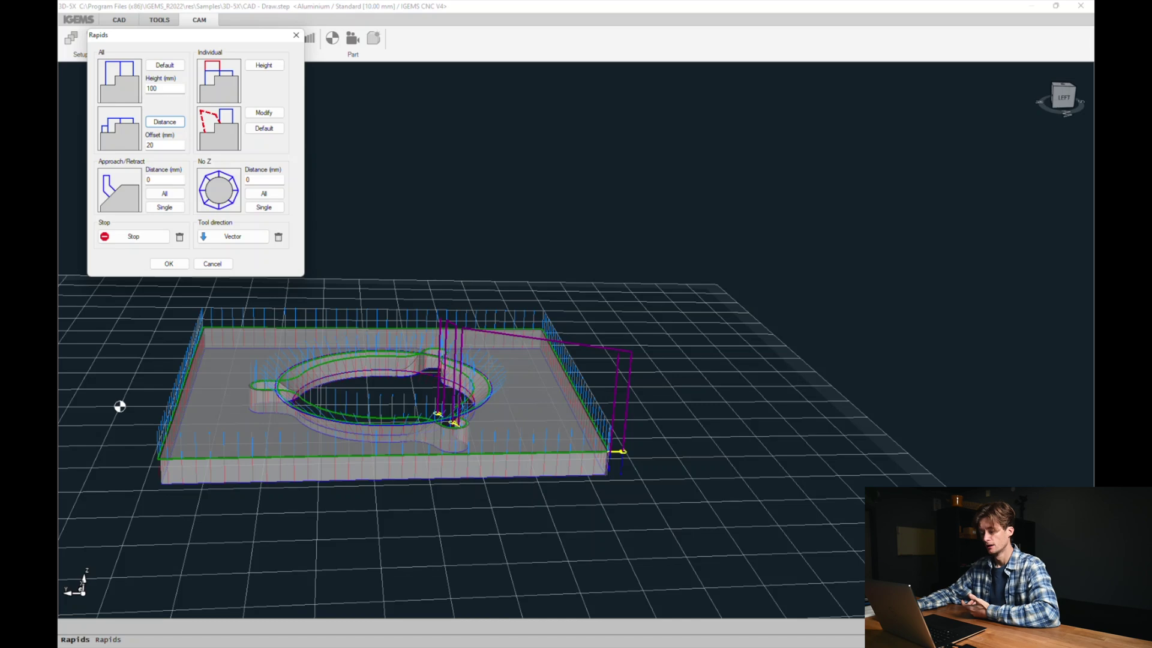
middle_drag(598, 401, 624, 437)
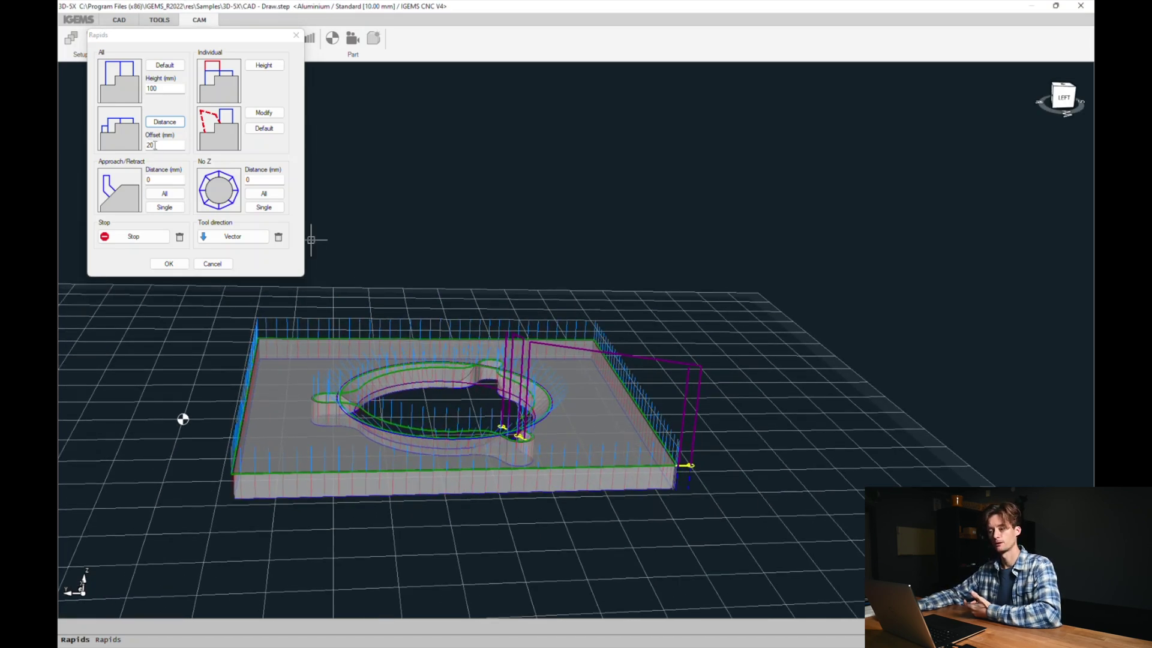
right_drag(722, 508, 528, 480)
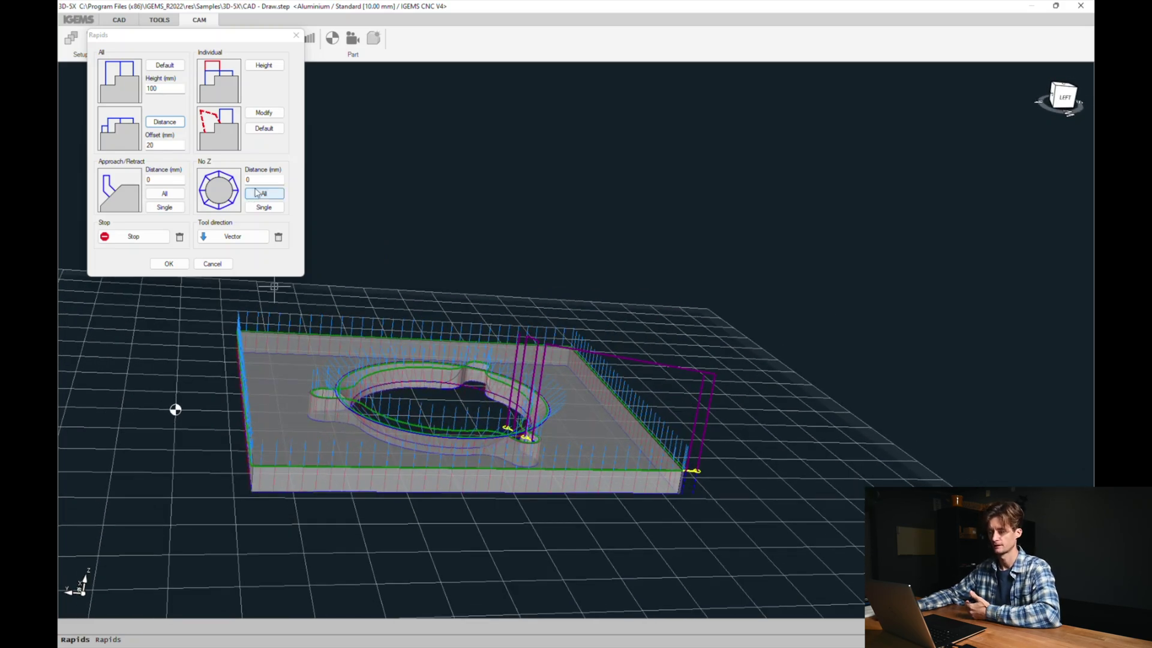